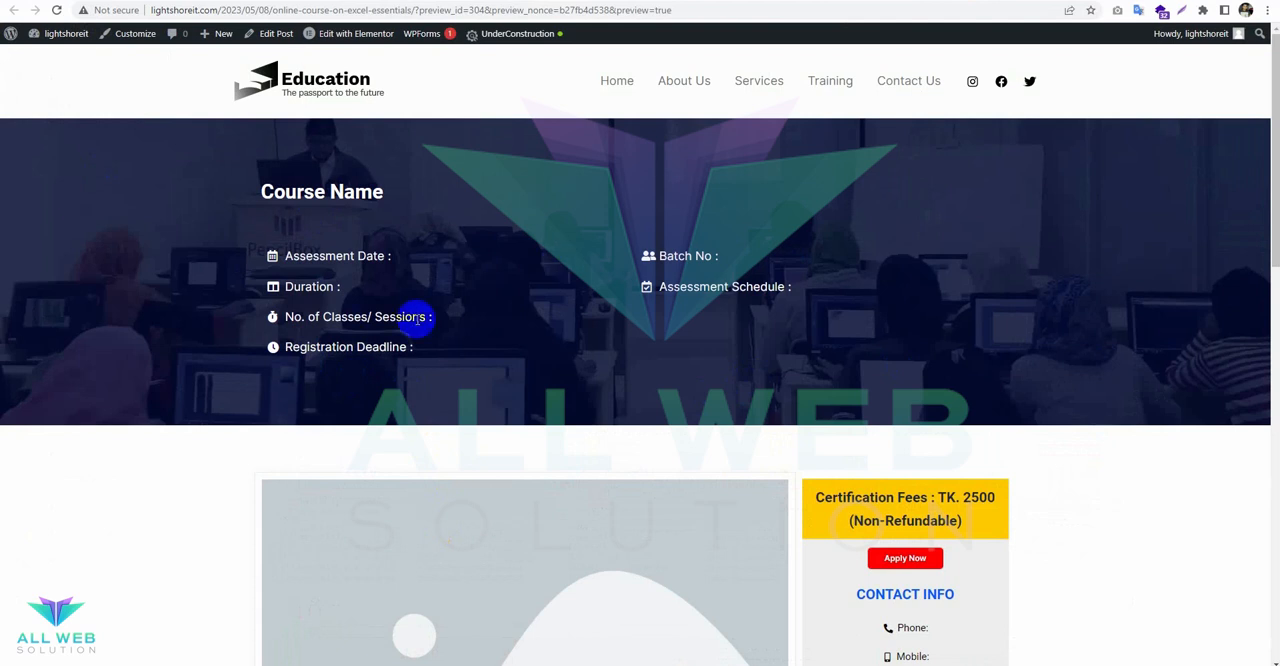
# Examine how the certification fees and contact info sidebar behaves while scrolling through the course page preview.
pyautogui.scroll(-3, 451, 334)
pyautogui.scroll(3, 451, 332)
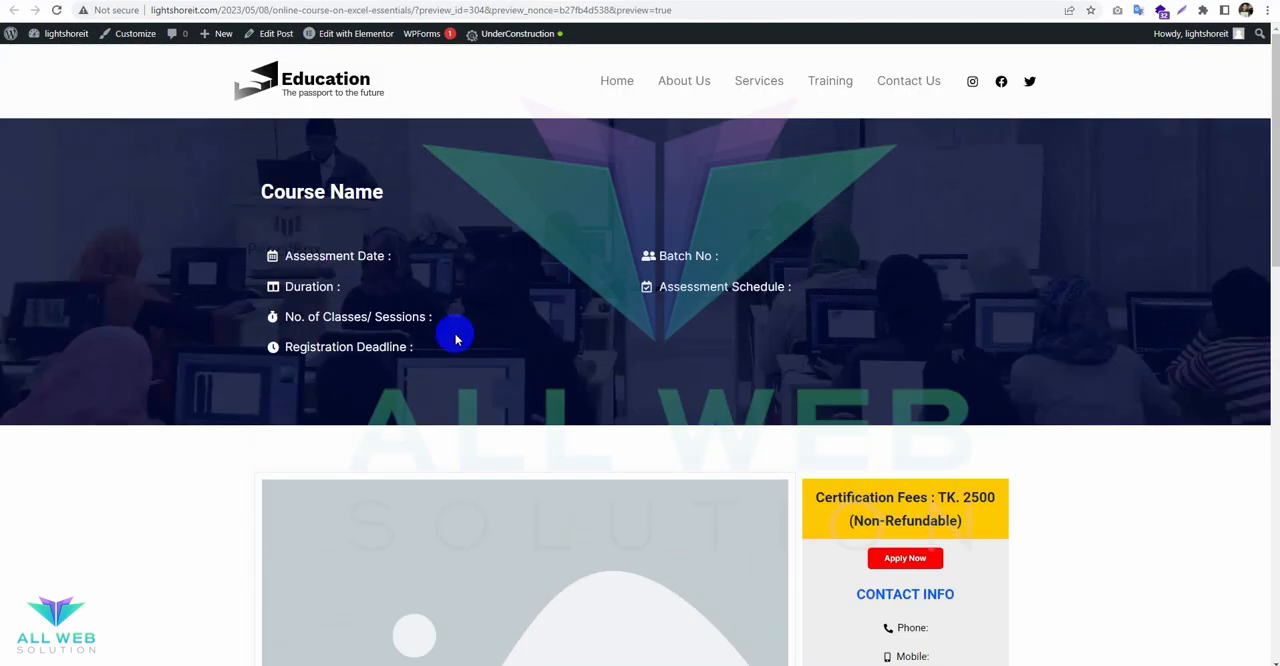
pyautogui.scroll(-3, 456, 338)
pyautogui.scroll(3, 457, 339)
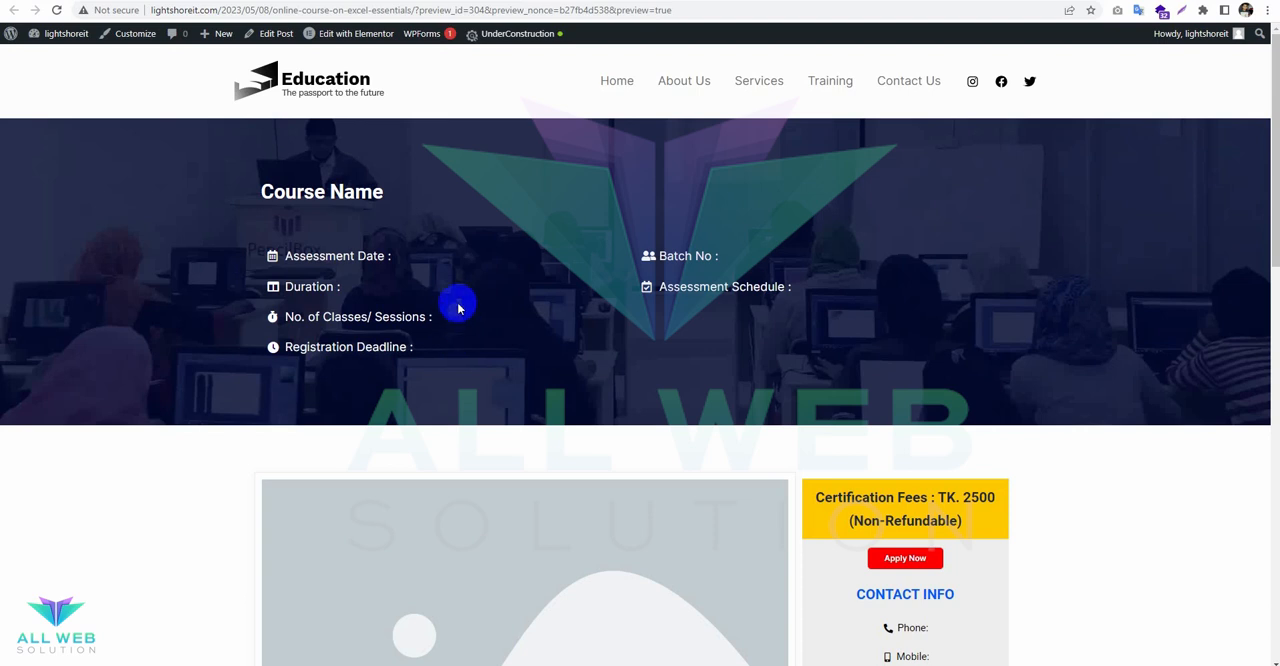
pyautogui.scroll(-5, 458, 294)
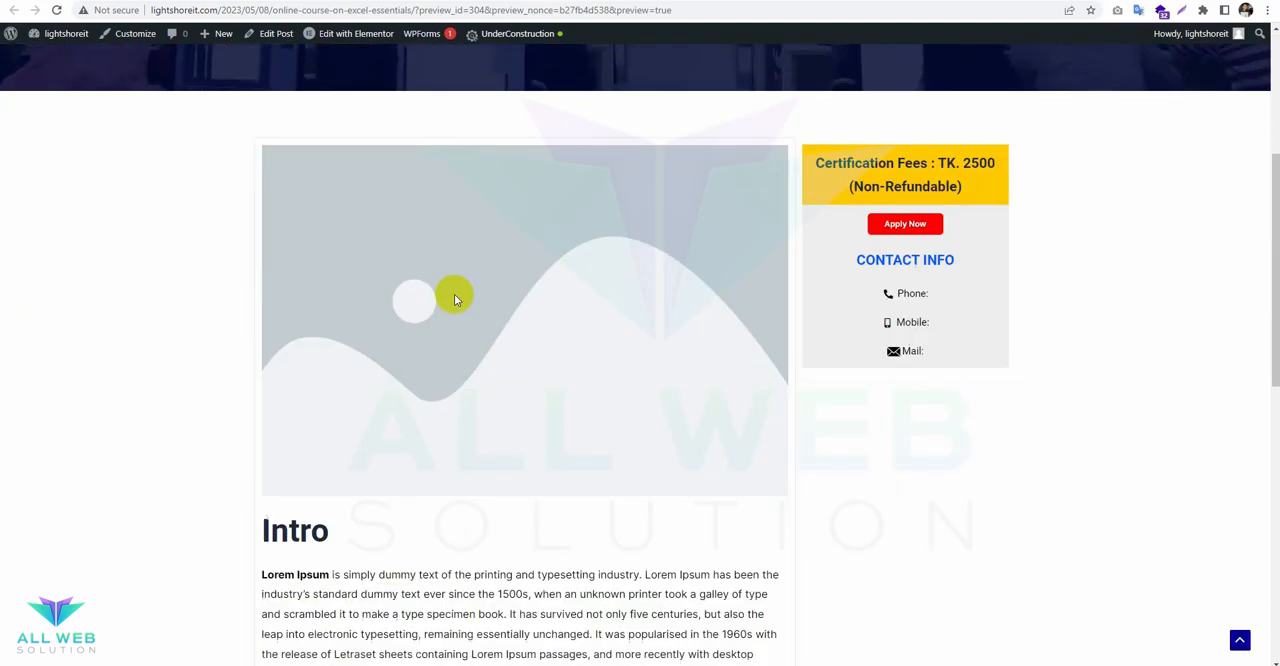
pyautogui.scroll(1, 606, 269)
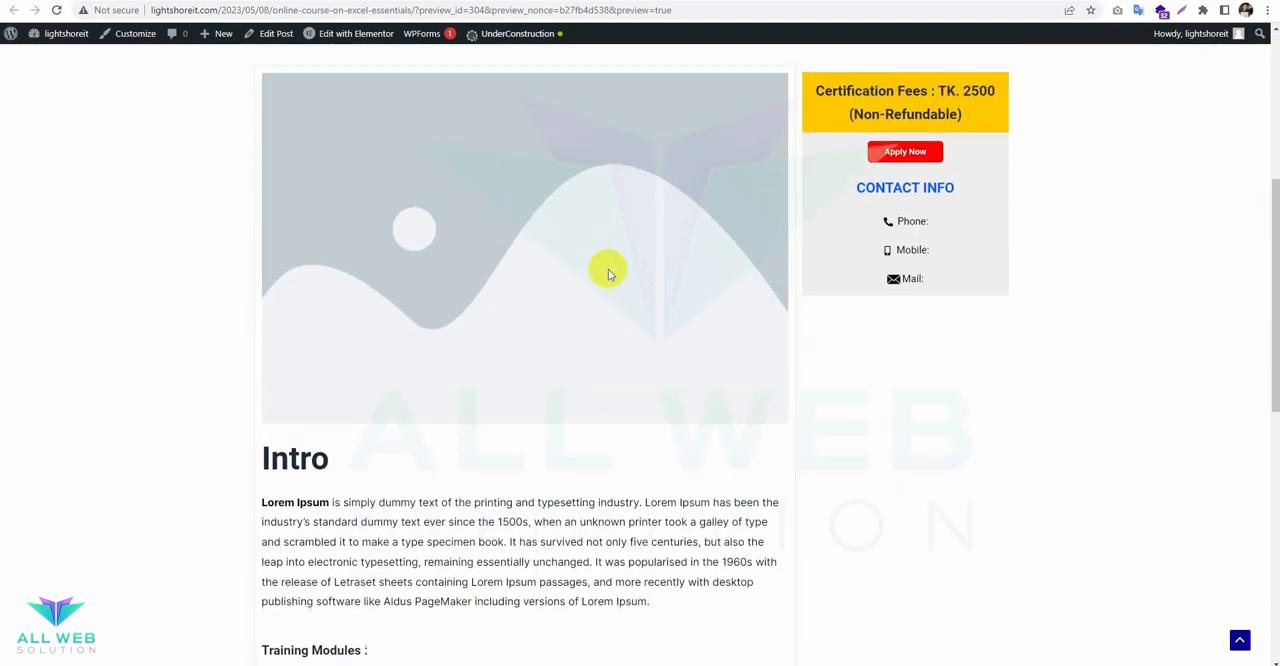
pyautogui.scroll(-3, 590, 262)
pyautogui.scroll(-4, 600, 275)
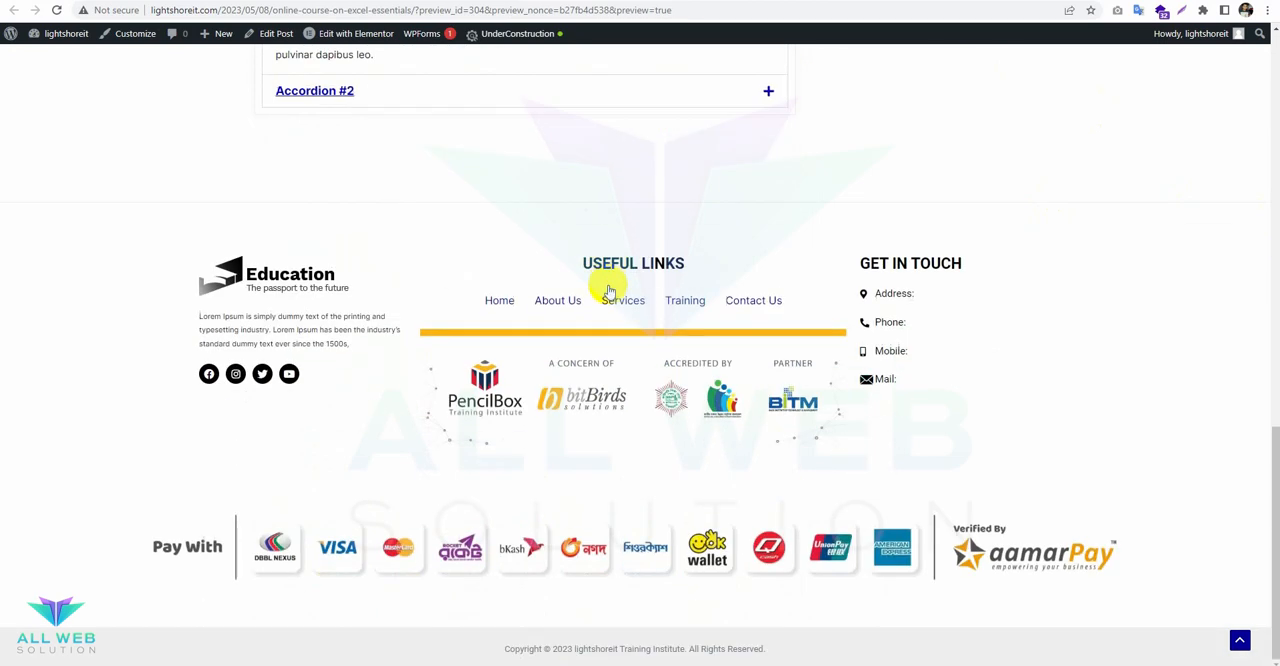
pyautogui.scroll(8, 600, 285)
pyautogui.scroll(-3, 506, 400)
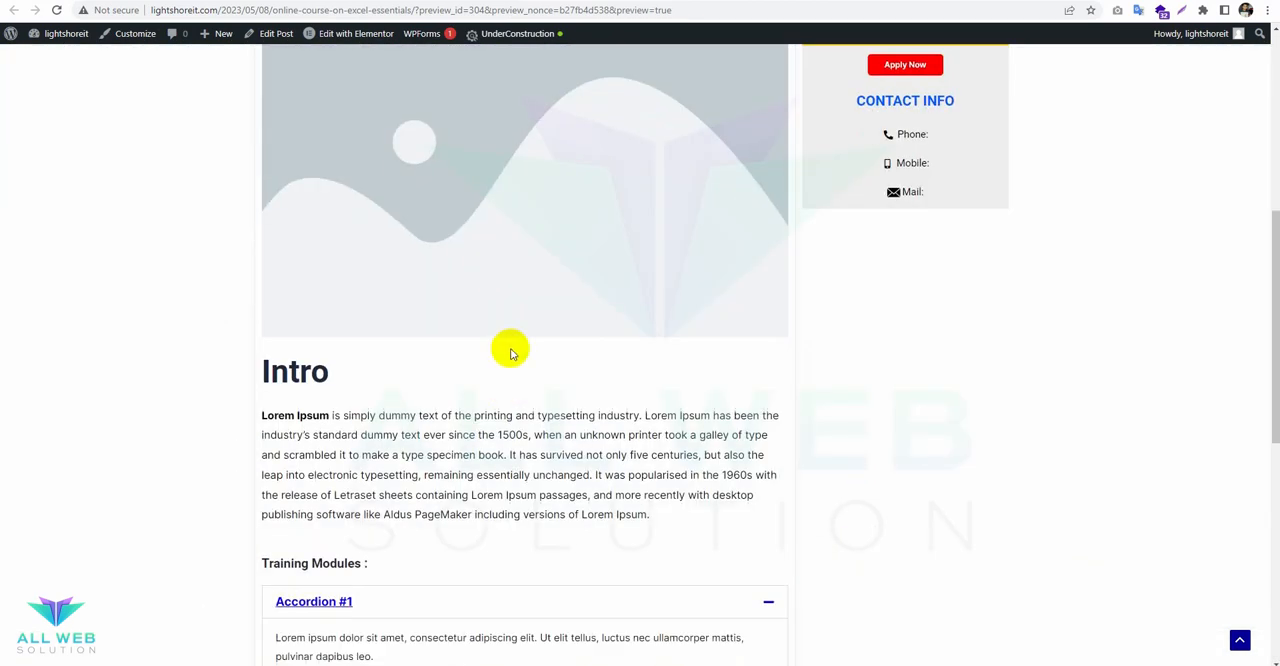
pyautogui.scroll(5, 509, 346)
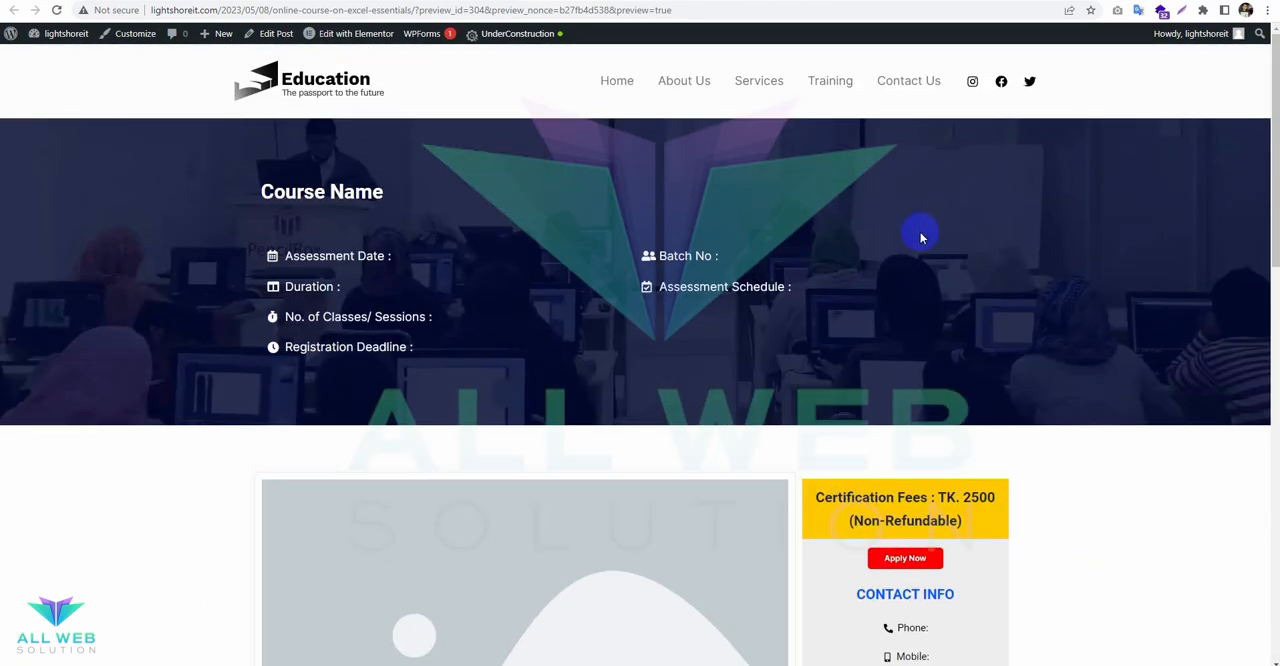
pyautogui.scroll(-3, 641, 346)
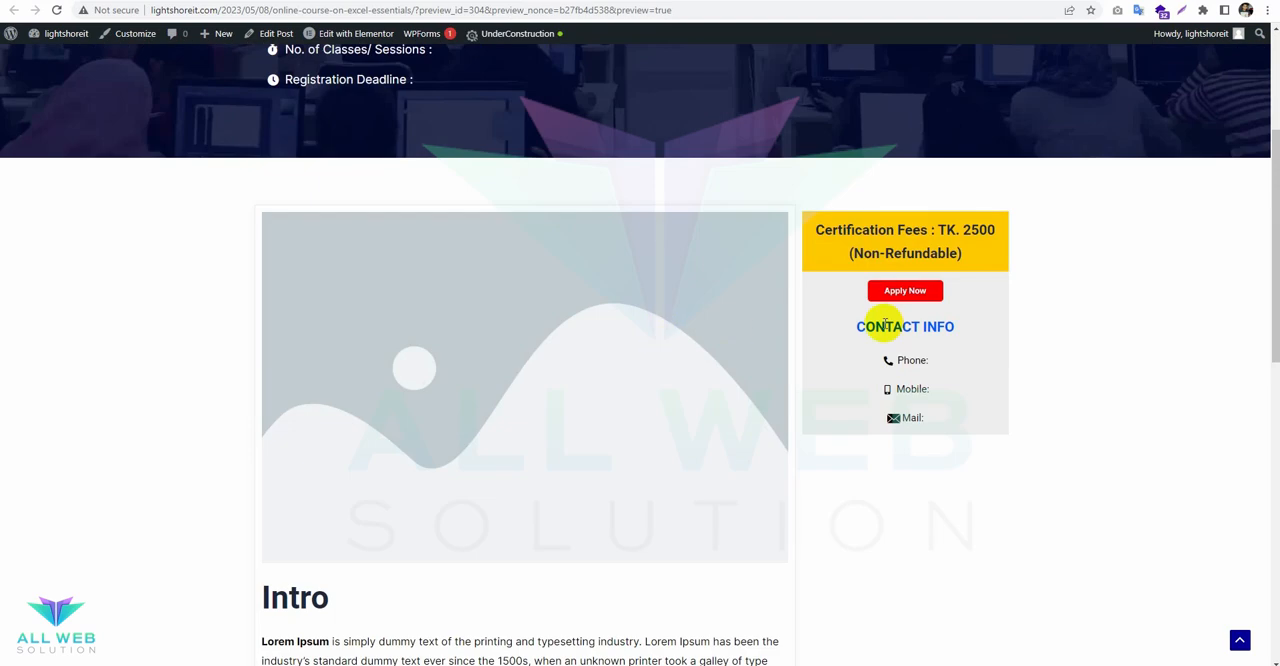
pyautogui.click(925, 288)
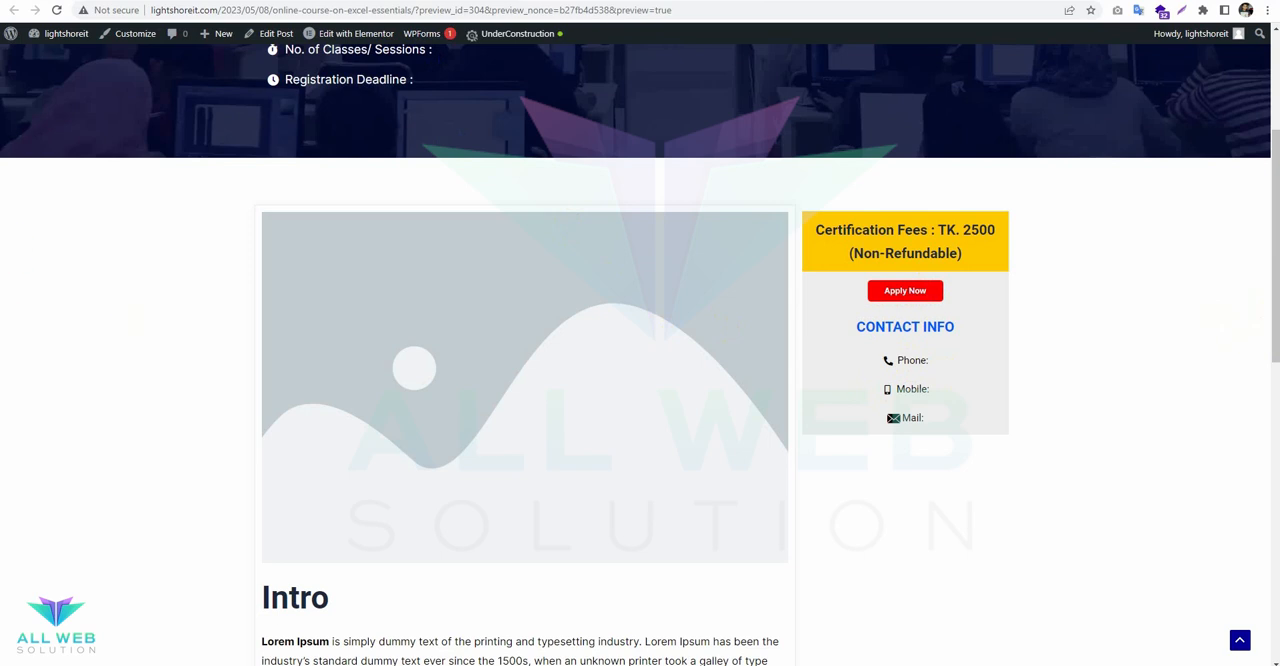
# Go to the site's WordPress dashboard and open the page for adding new plugins.
pyautogui.moveTo(66, 38)
pyautogui.click(55, 58)
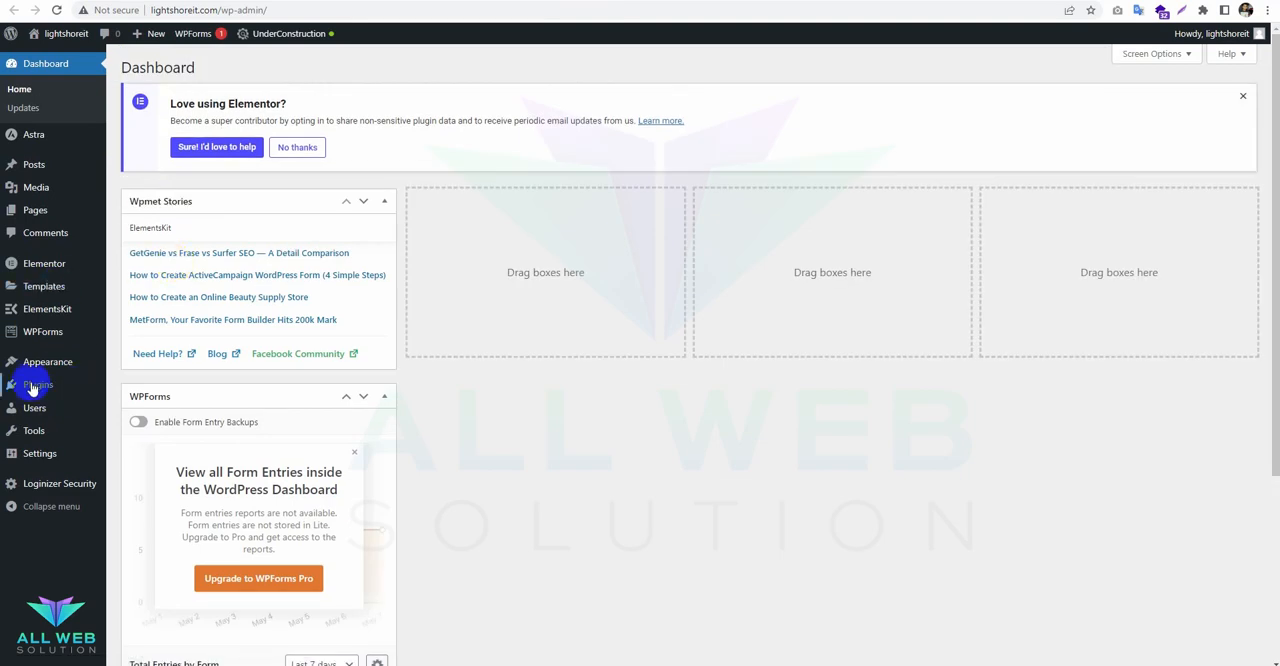
pyautogui.moveTo(150, 390)
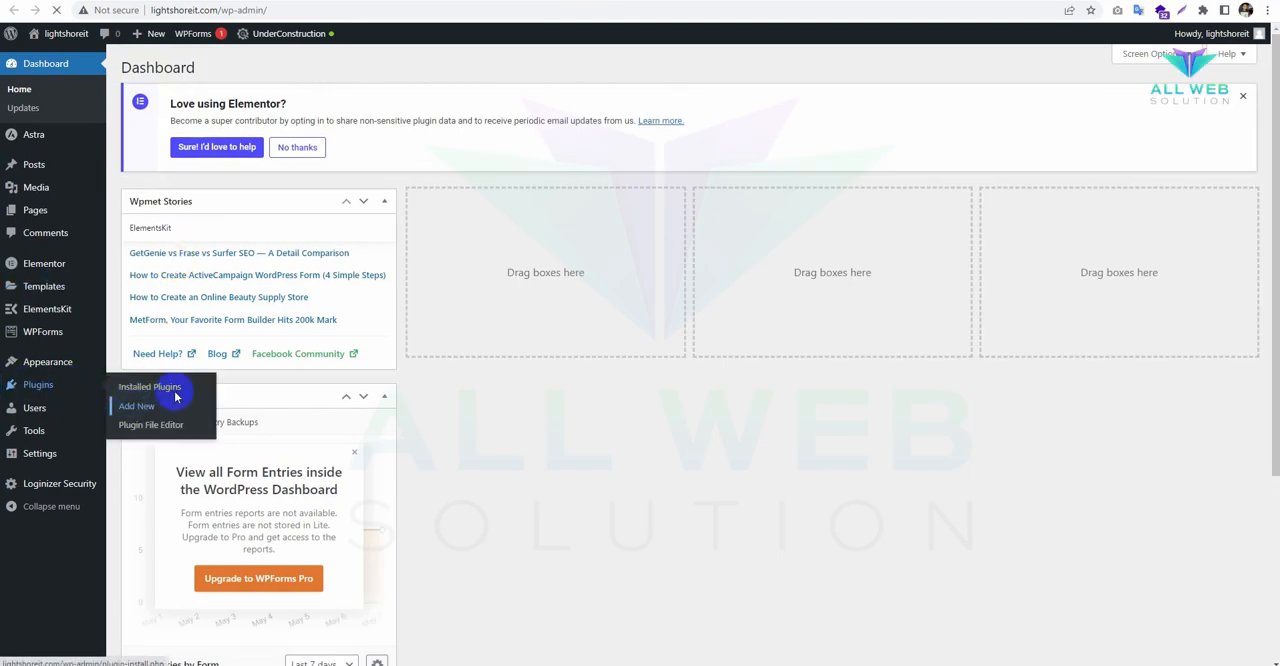
pyautogui.click(175, 397)
# Search the plugin directory for "sticky", and install and activate Sticky Menu & Sticky Header by WebFactory Ltd.
pyautogui.click(1105, 106)
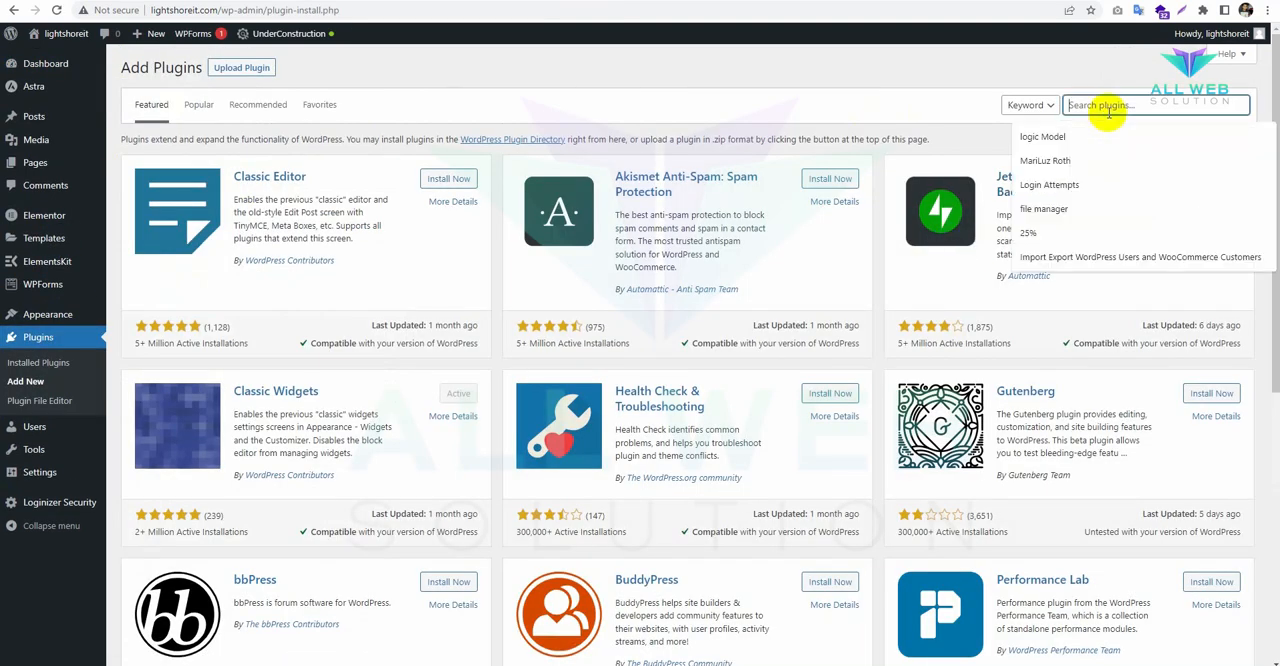
pyautogui.write('floa')
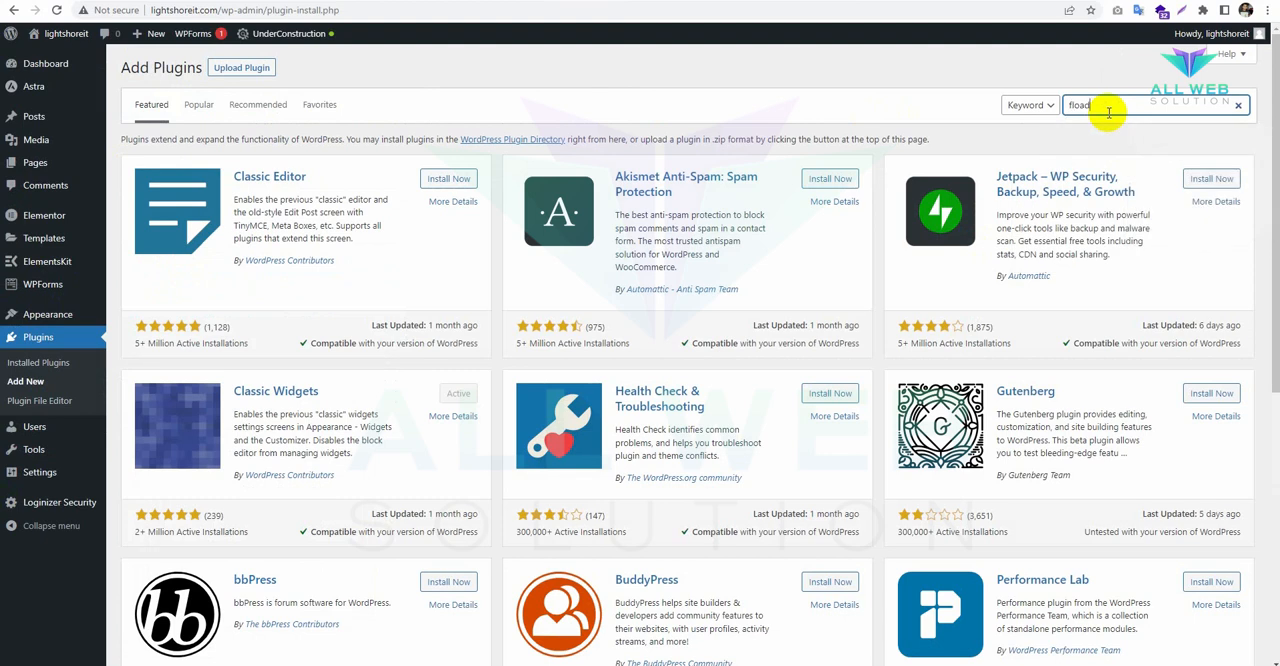
pyautogui.press('BackSpace')
pyautogui.write('sticky')
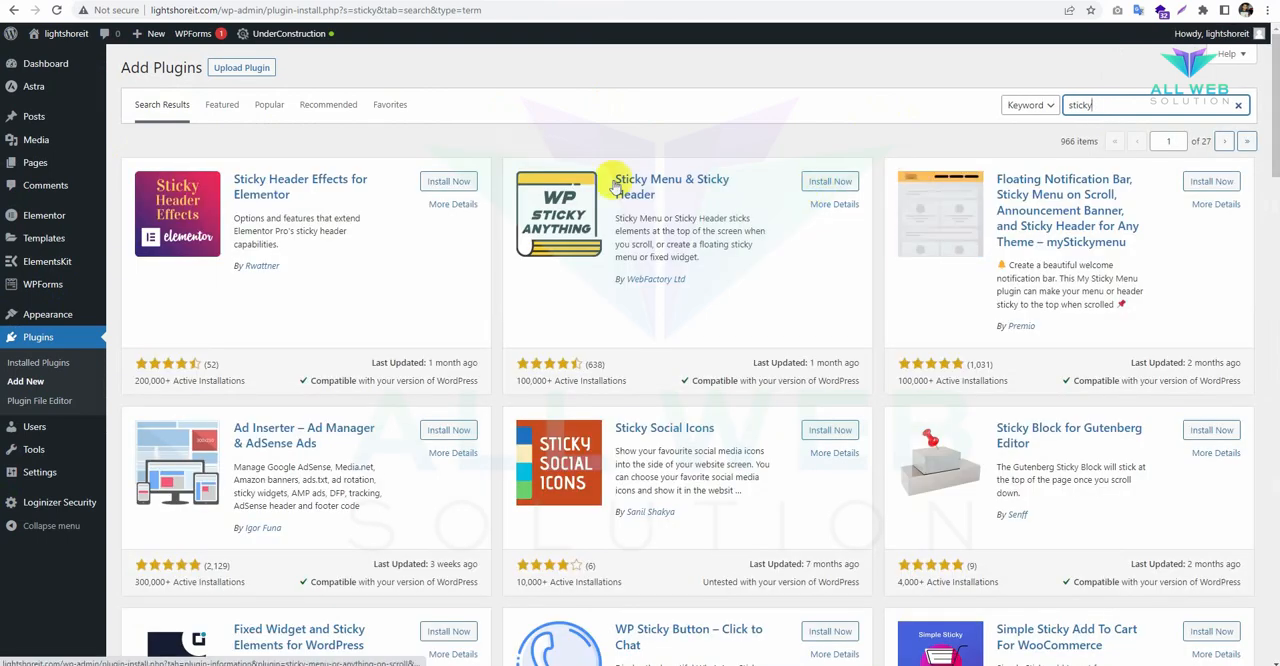
pyautogui.click(828, 183)
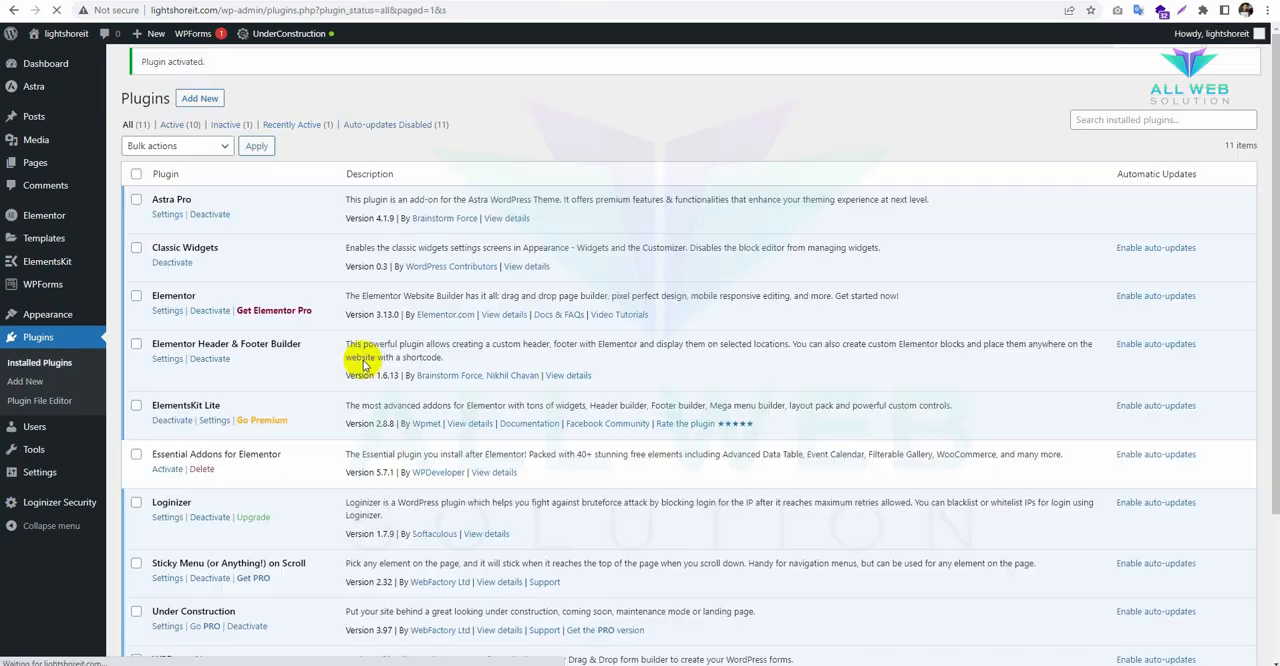
# Open the settings of the Sticky Menu (or Anything!) on Scroll plugin and dismiss the PRO offer.
pyautogui.scroll(-3, 357, 400)
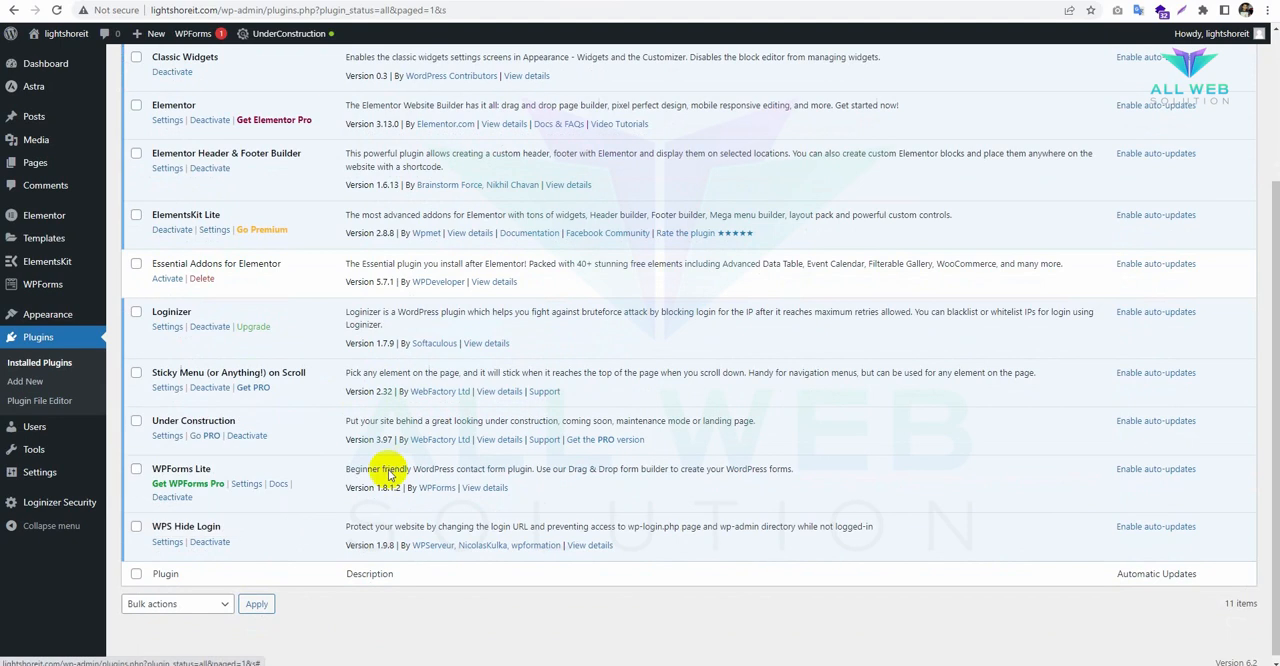
pyautogui.click(168, 389)
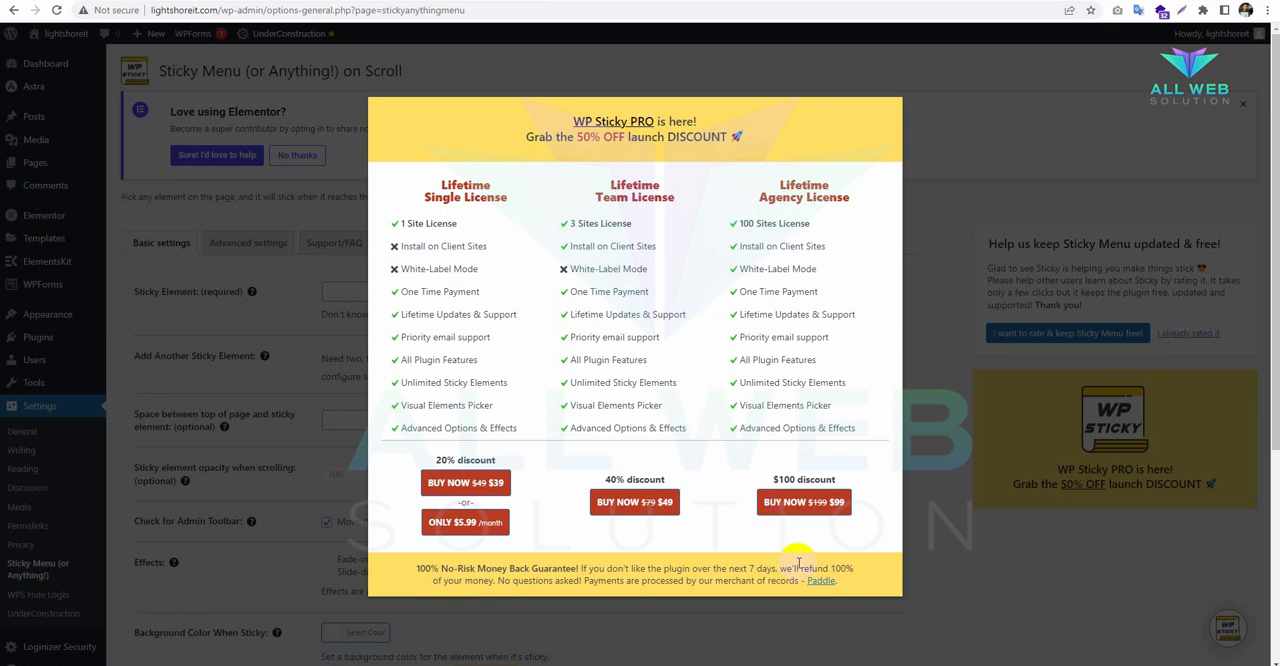
pyautogui.click(916, 306)
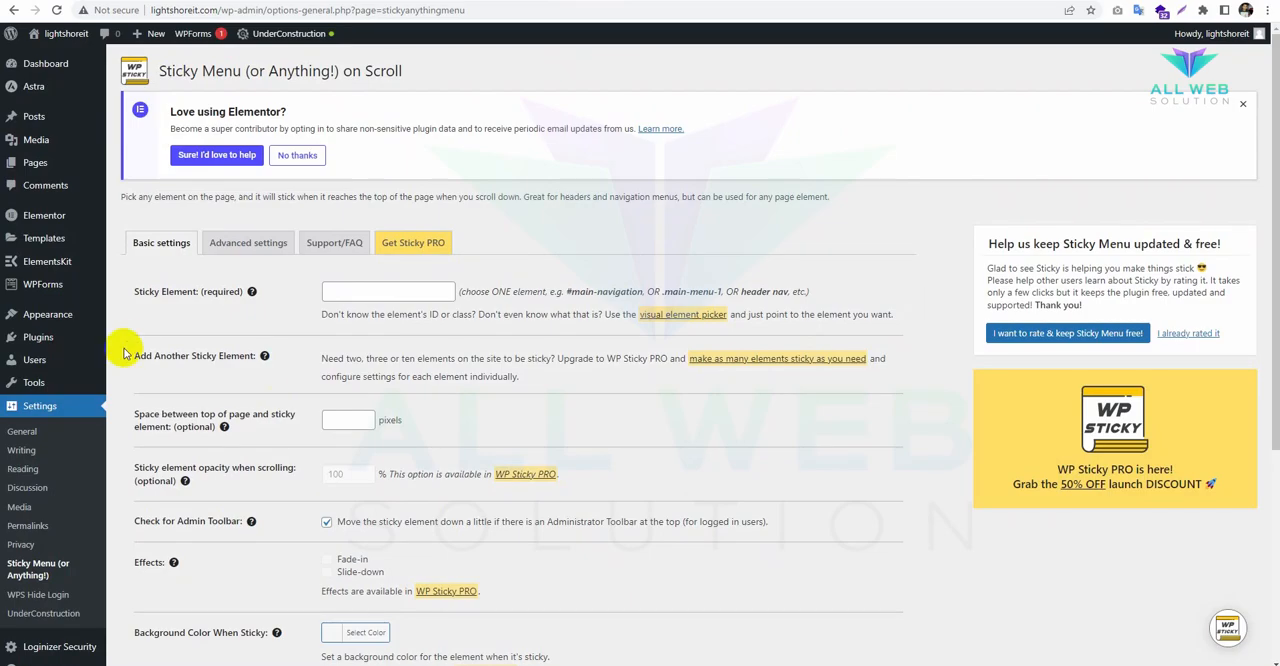
# Set the required sticky element to #floating-mht in the basic settings and save the changes.
pyautogui.moveTo(136, 296); pyautogui.dragTo(237, 291)
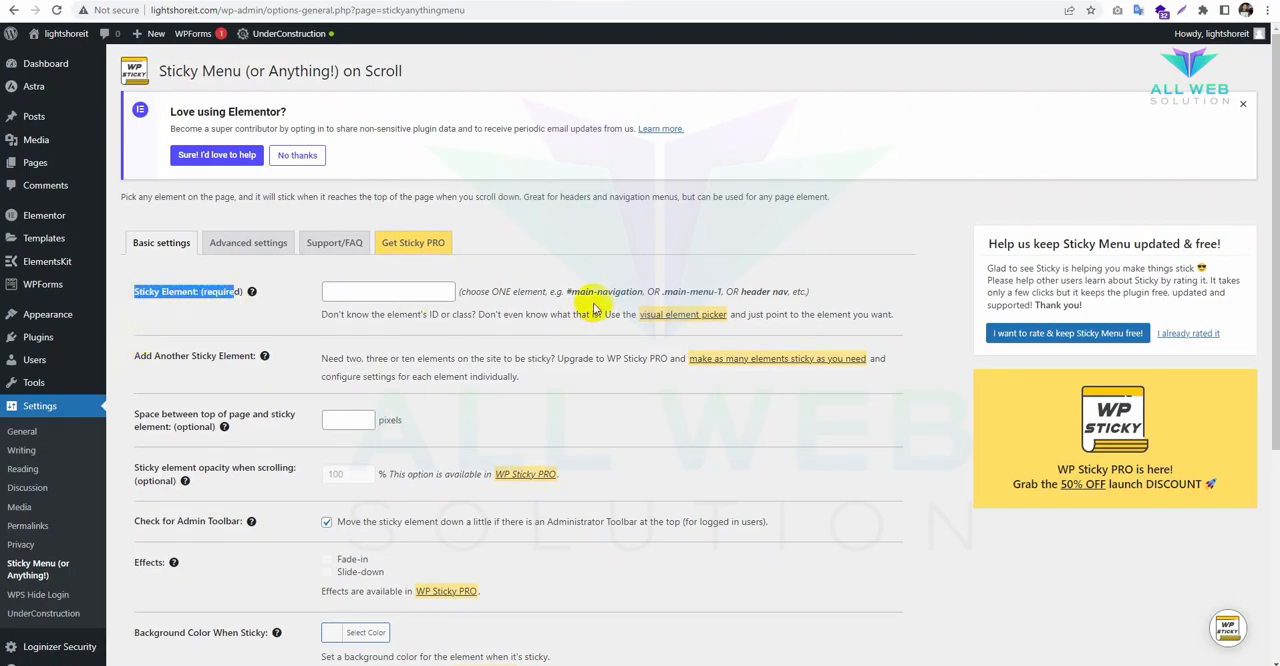
pyautogui.click(334, 289)
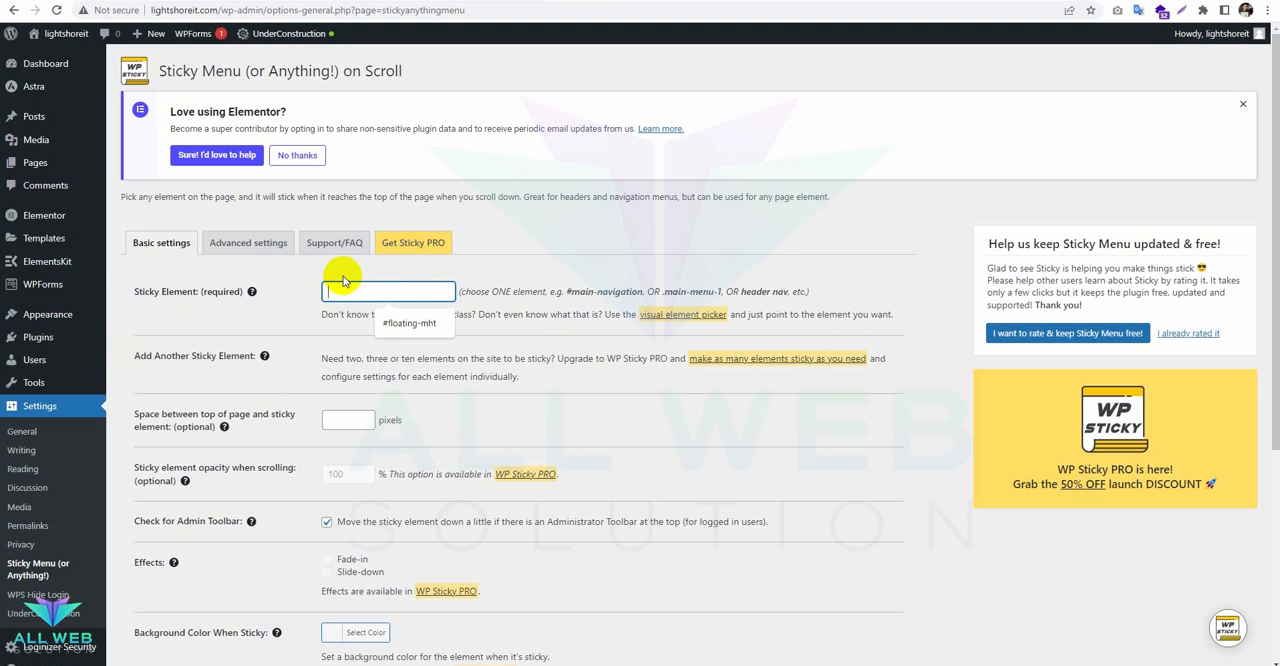
pyautogui.press('Down')
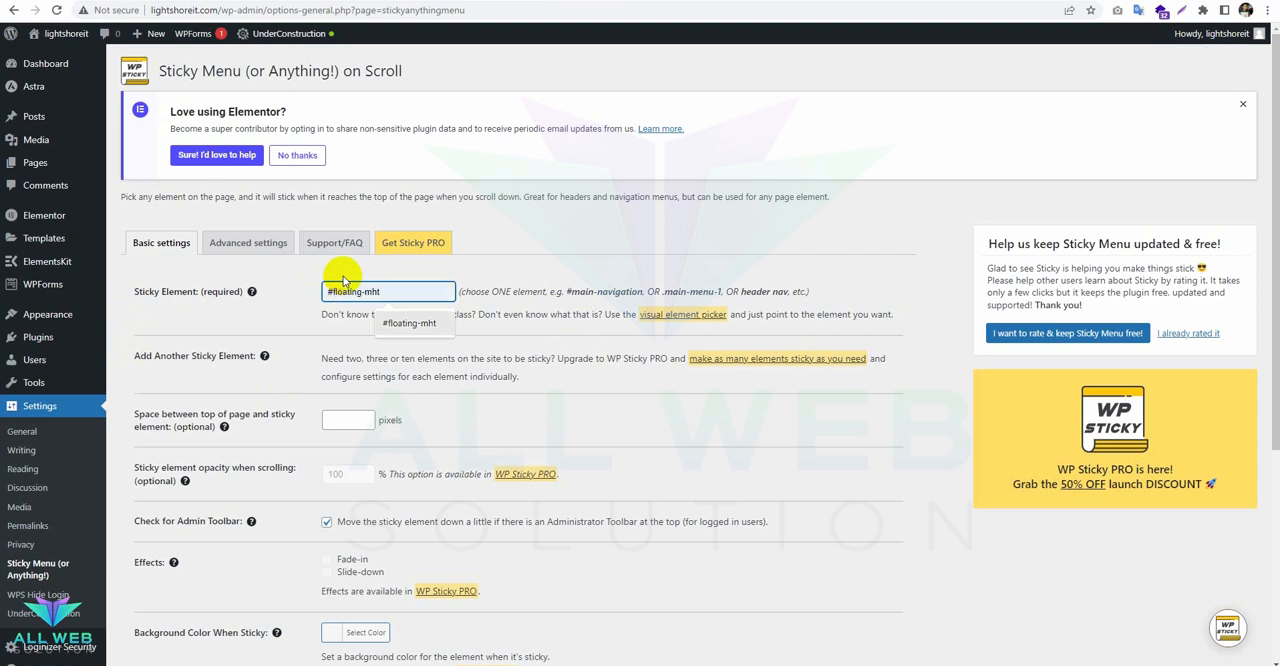
pyautogui.press('Return')
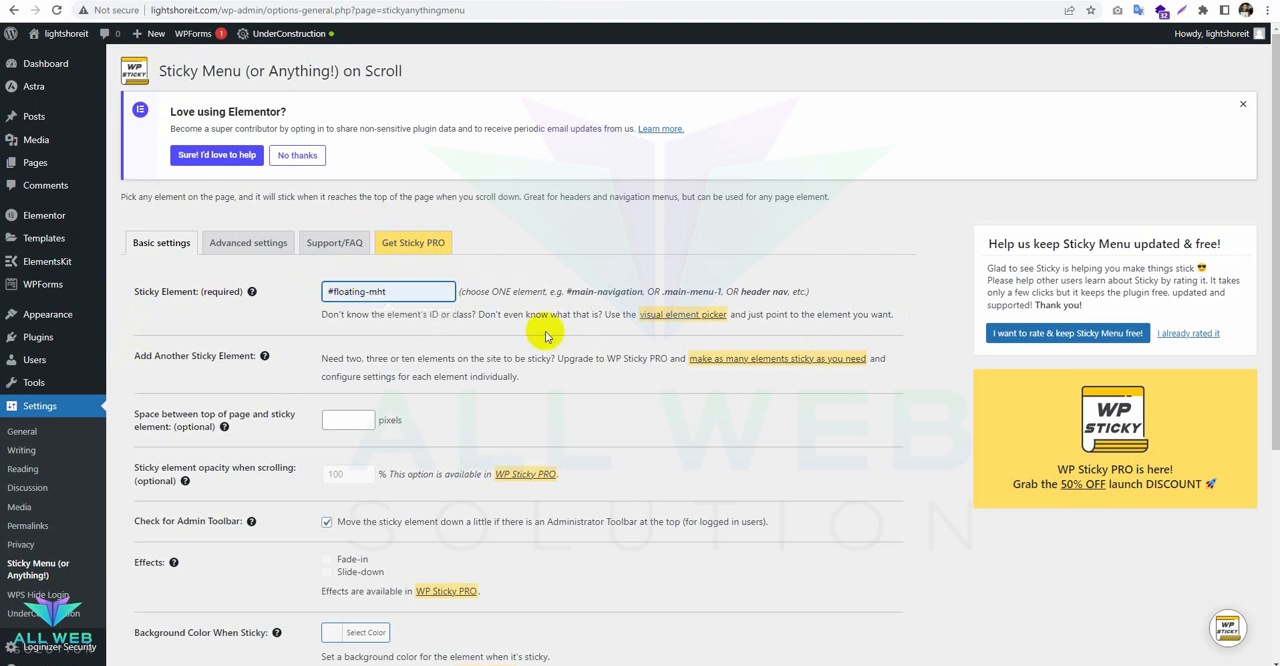
pyautogui.scroll(-2, 523, 337)
pyautogui.scroll(-2, 528, 342)
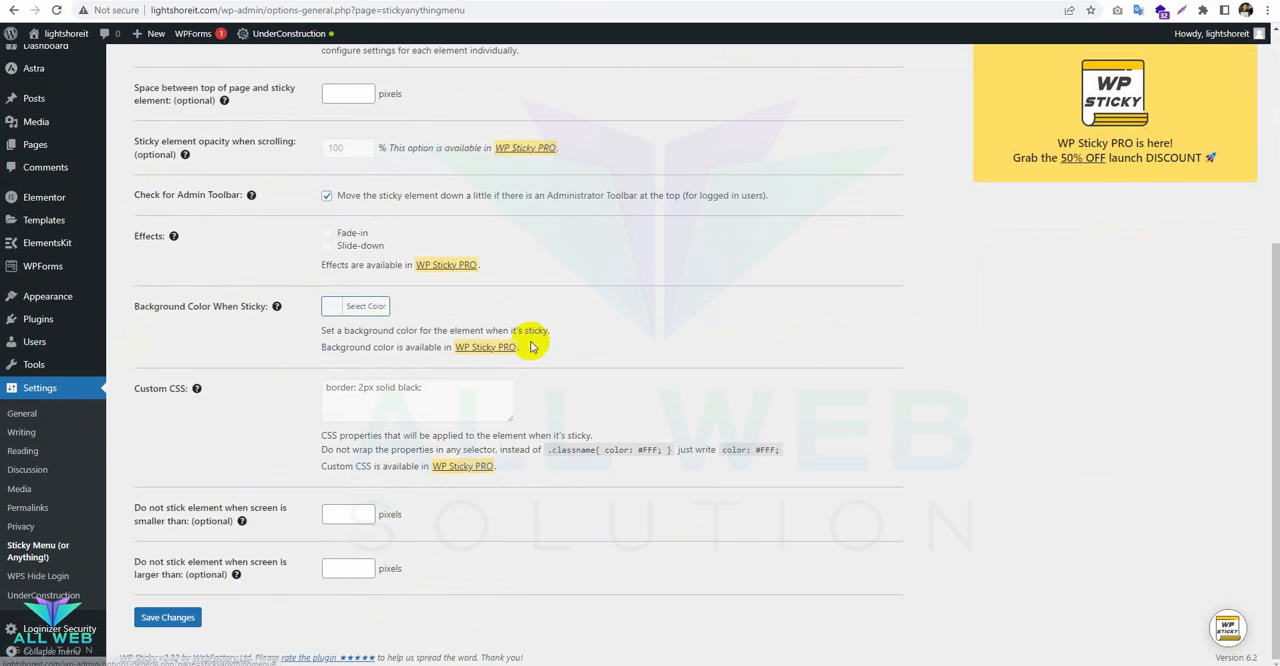
pyautogui.click(167, 615)
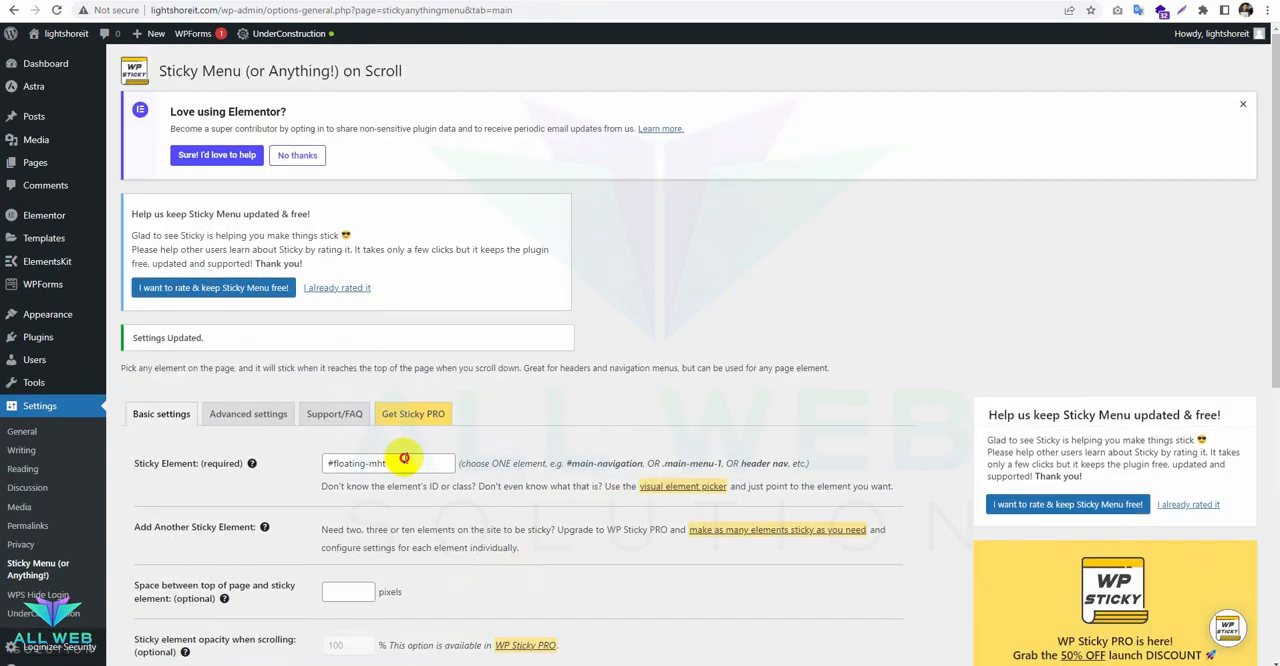
# Copy floating-mht without the # sign, switch to the course page in the Elementor editor, reload it and dismiss the What's New notice.
pyautogui.moveTo(400, 455); pyautogui.dragTo(330, 462)
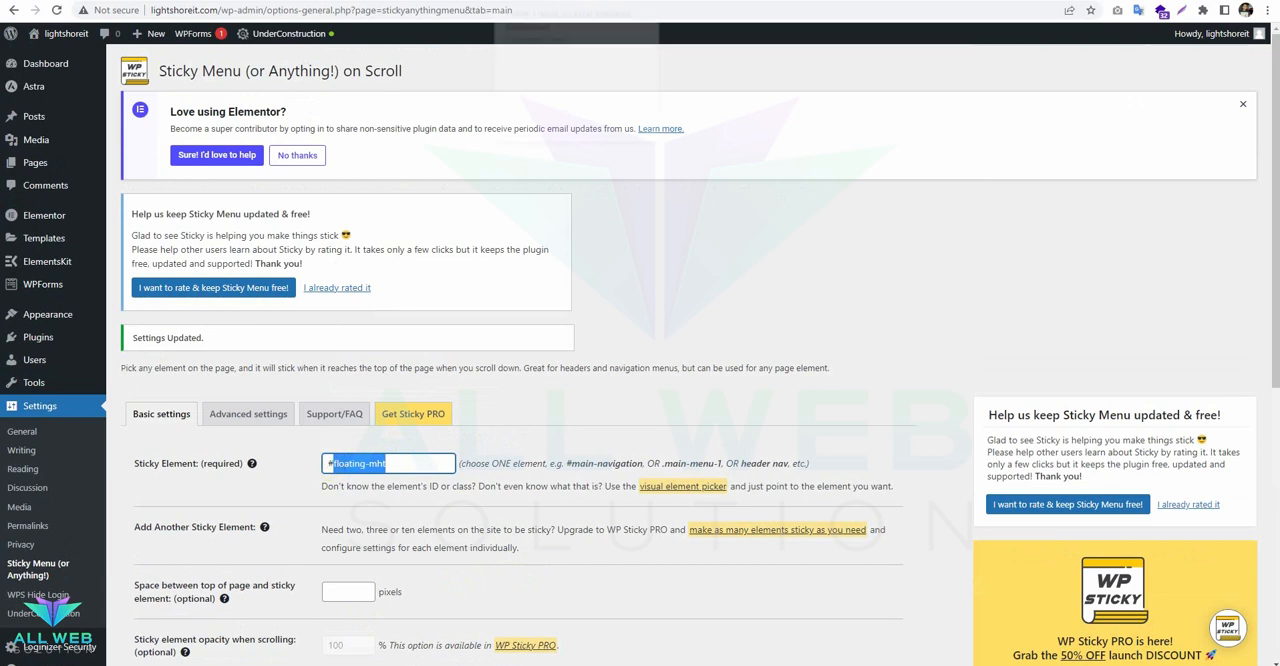
pyautogui.click(440, 1)
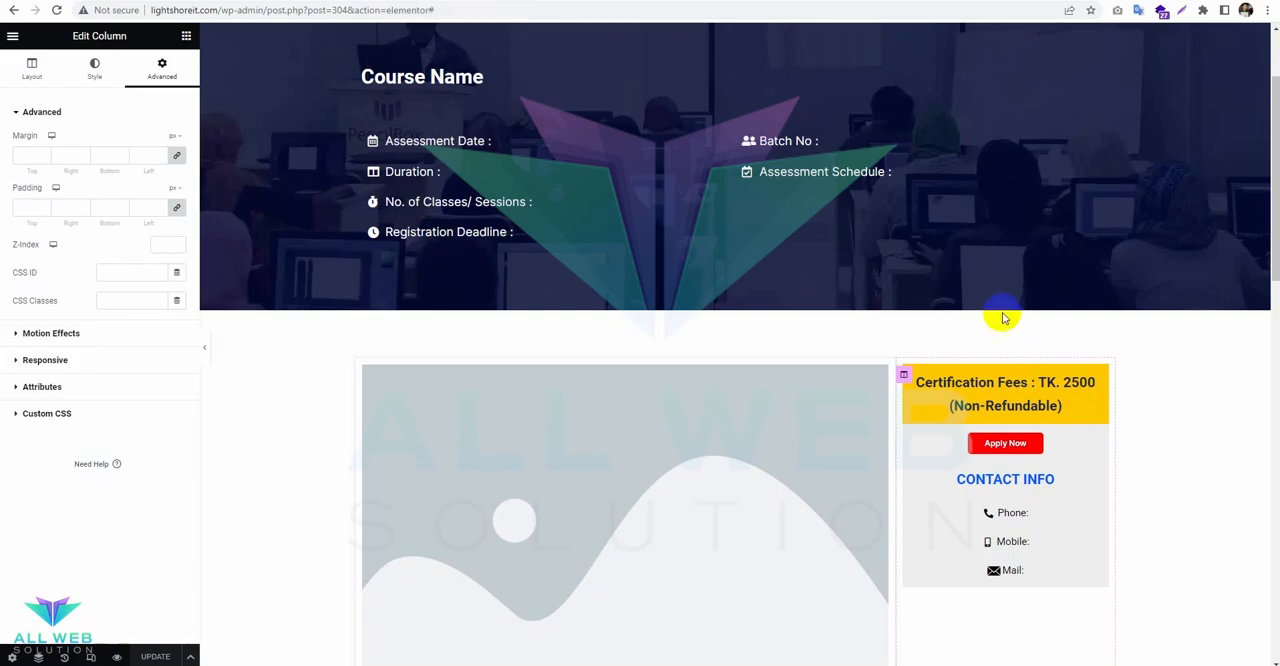
pyautogui.click(54, 11)
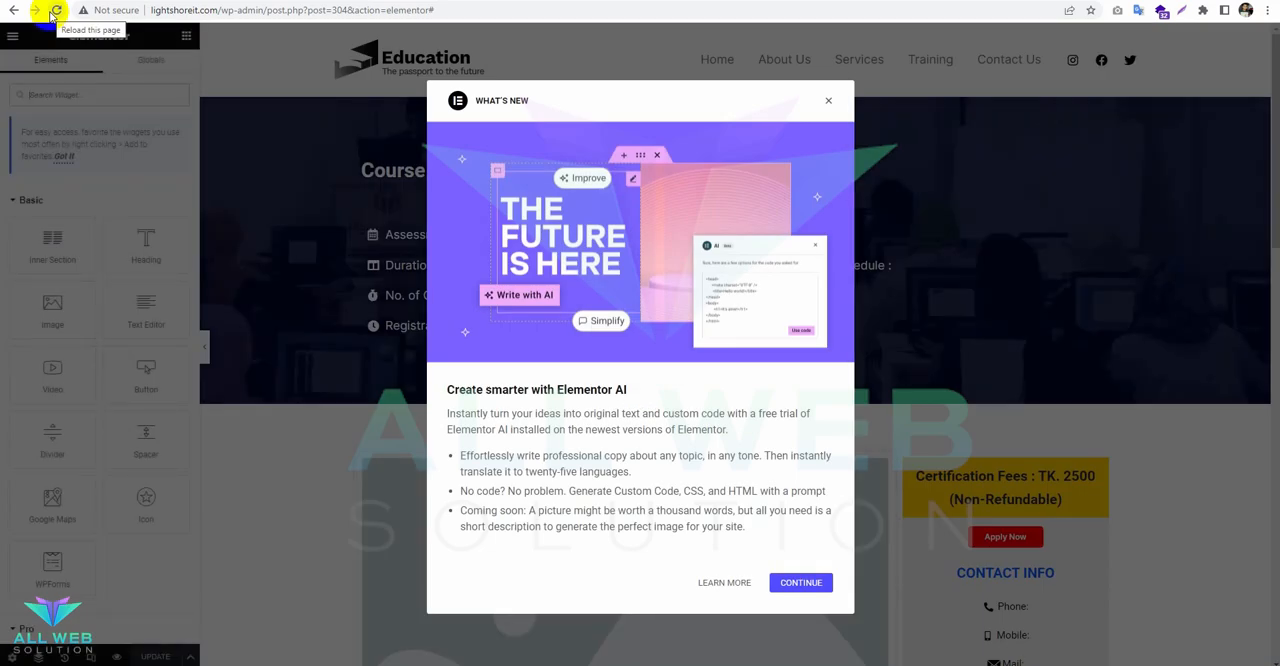
pyautogui.click(827, 103)
# Give the Certification Fees inner section the CSS ID floating-mht, update the page and return to its preview.
pyautogui.scroll(-2, 900, 250)
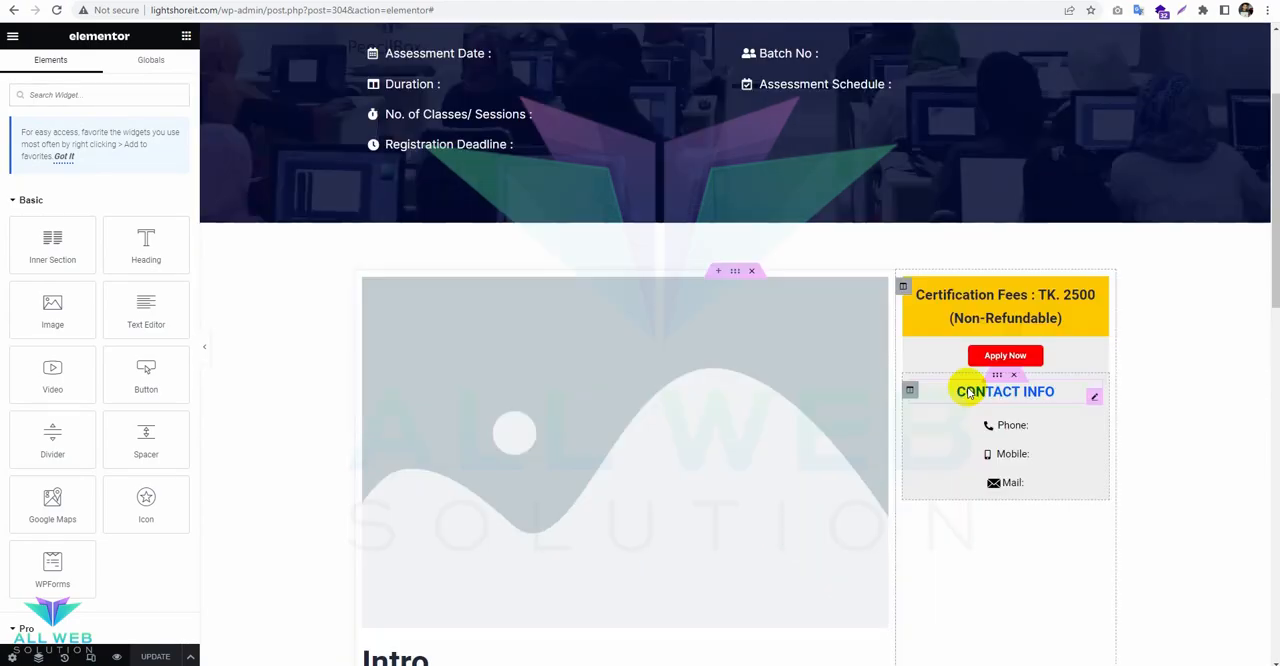
pyautogui.click(1001, 261)
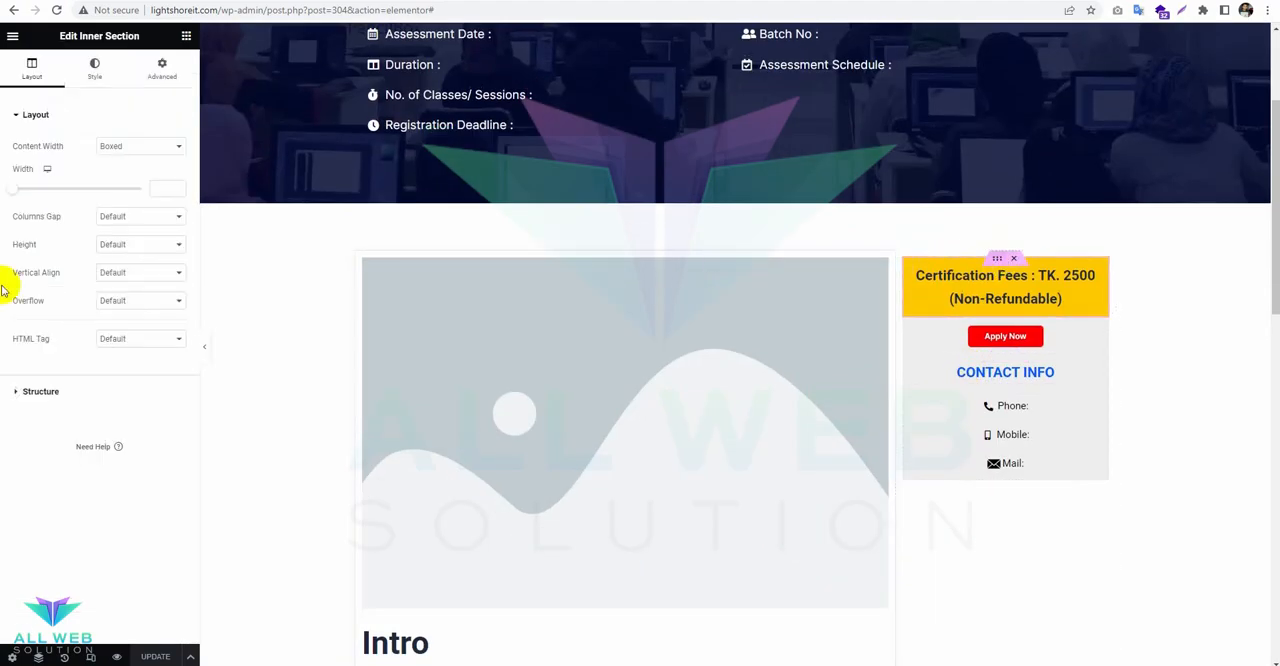
pyautogui.click(152, 70)
pyautogui.click(52, 358)
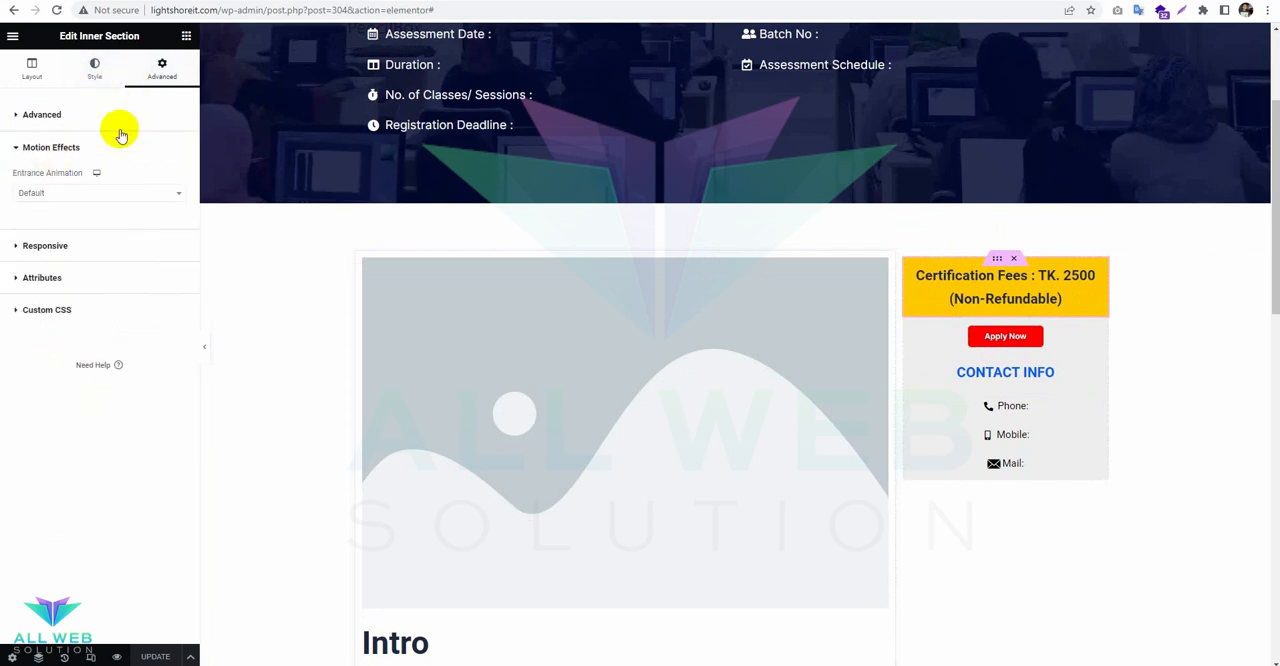
pyautogui.click(70, 114)
pyautogui.click(116, 284)
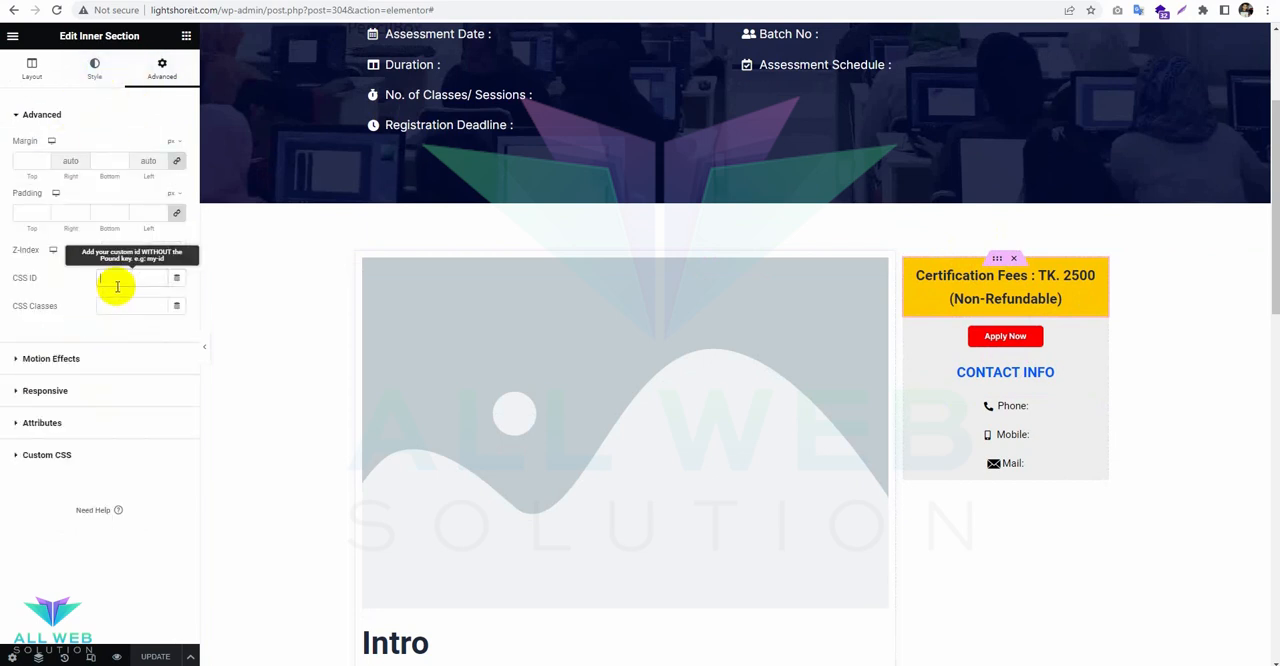
pyautogui.write('floating-mhf')
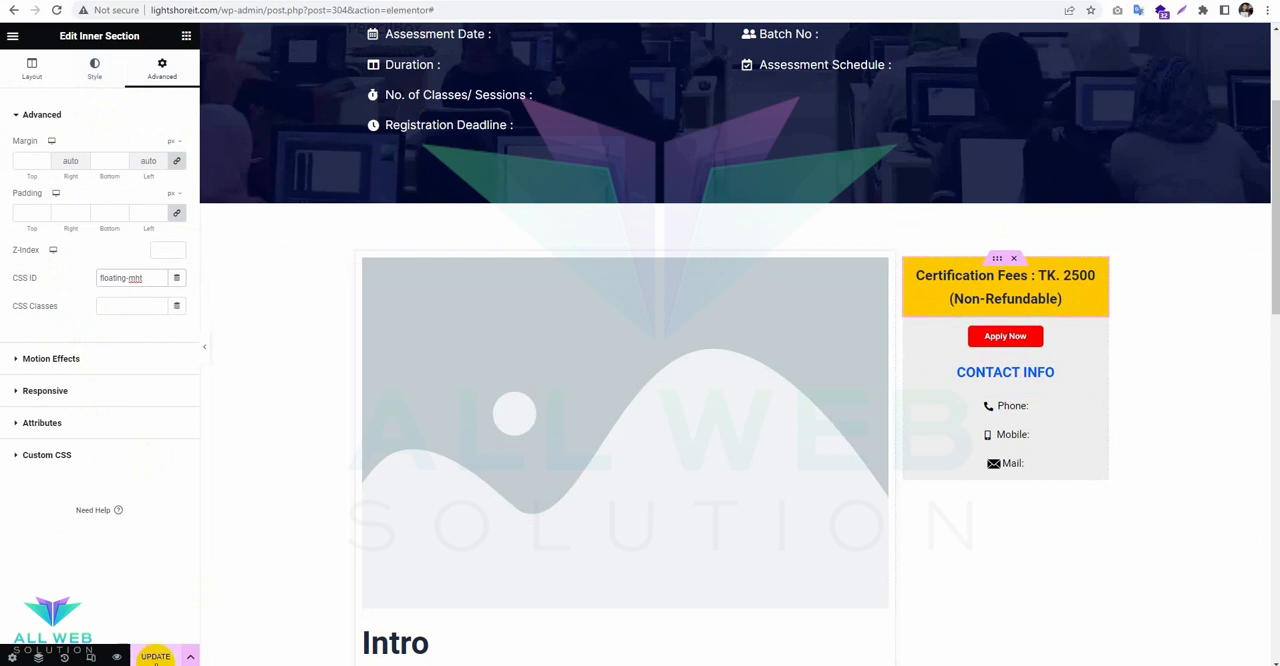
pyautogui.scroll(-5, 380, 594)
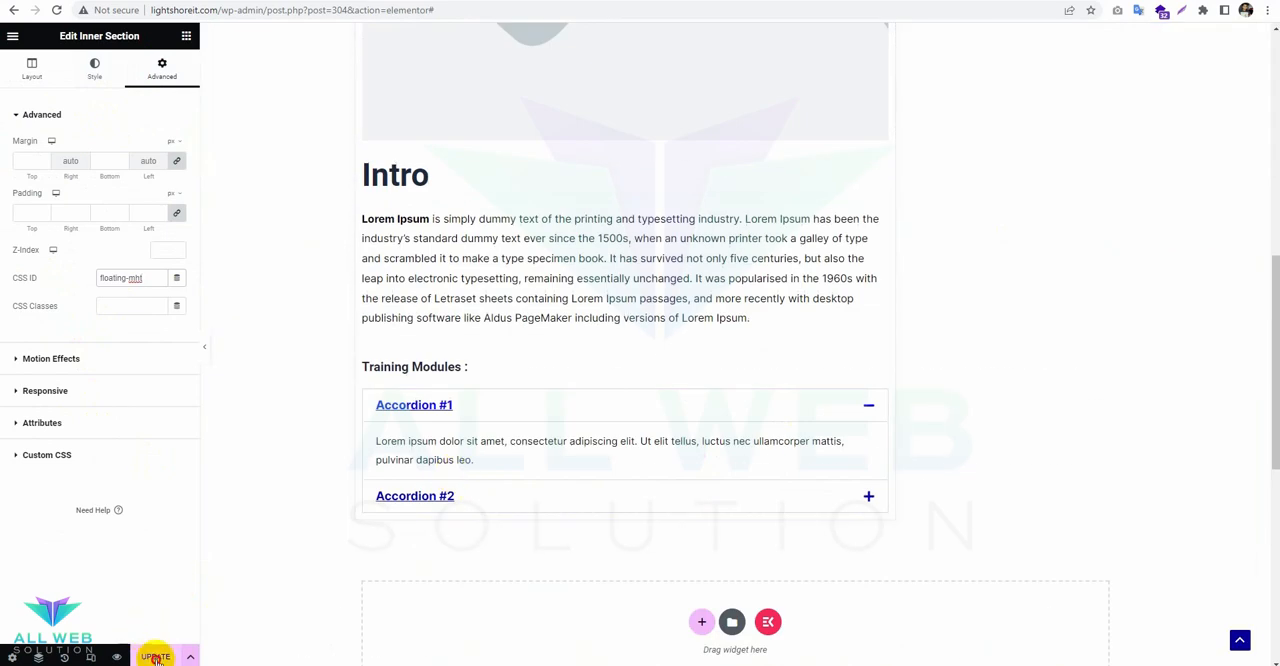
pyautogui.click(155, 657)
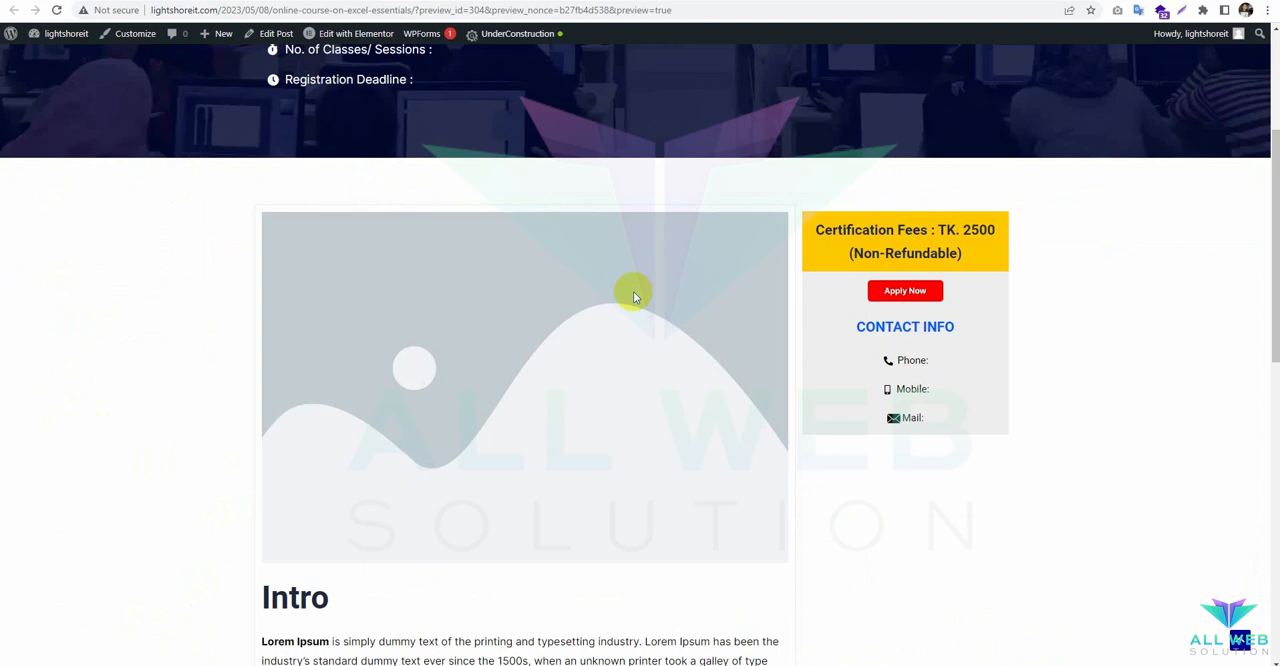
pyautogui.scroll(3, 634, 290)
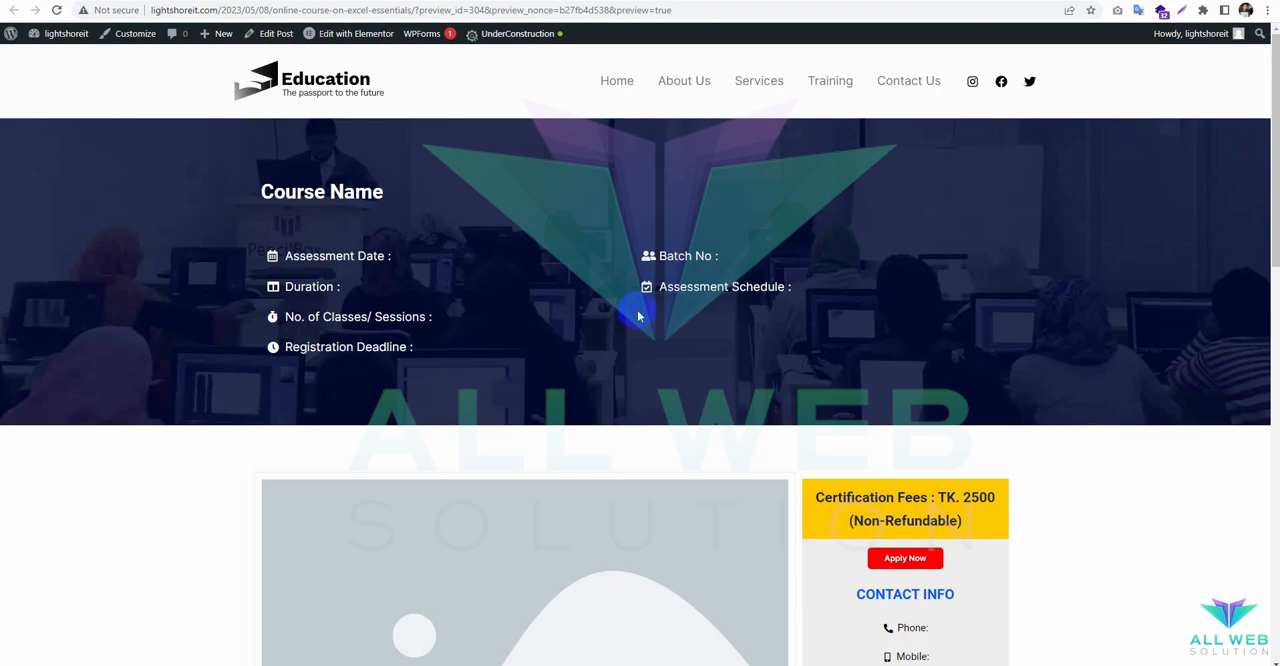
# Reload the course page preview and check how the Certification Fees sidebar behaves while the page scrolls.
pyautogui.click(57, 10)
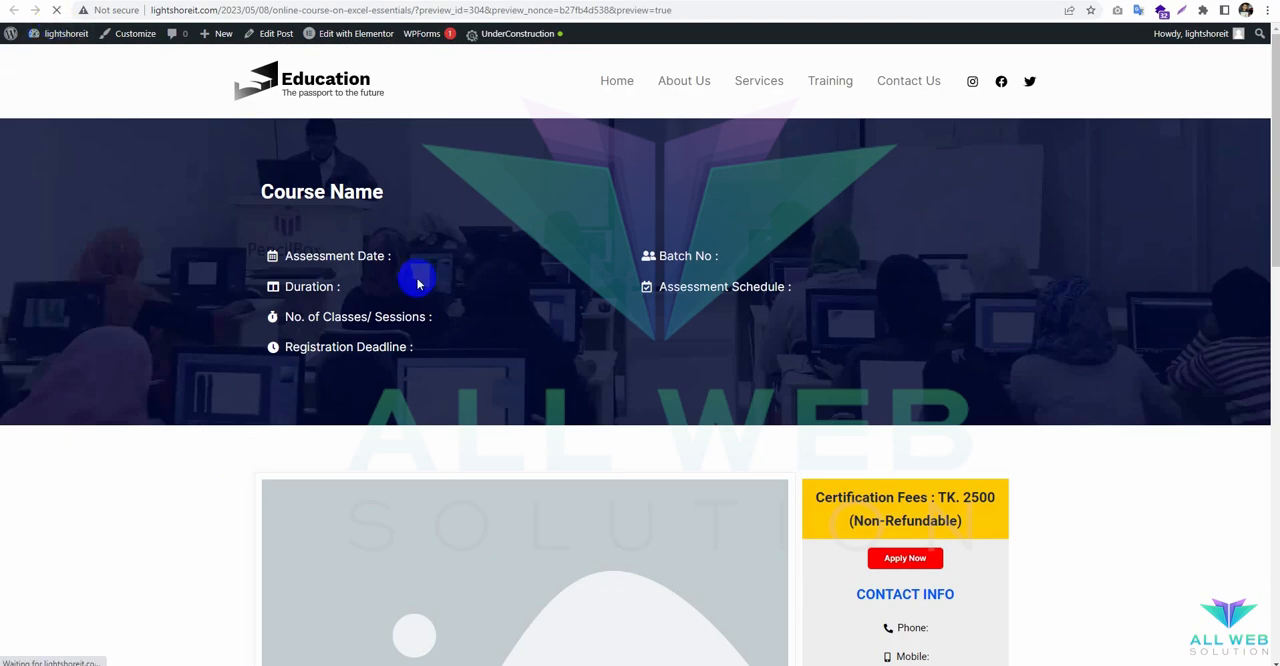
pyautogui.scroll(-5, 422, 283)
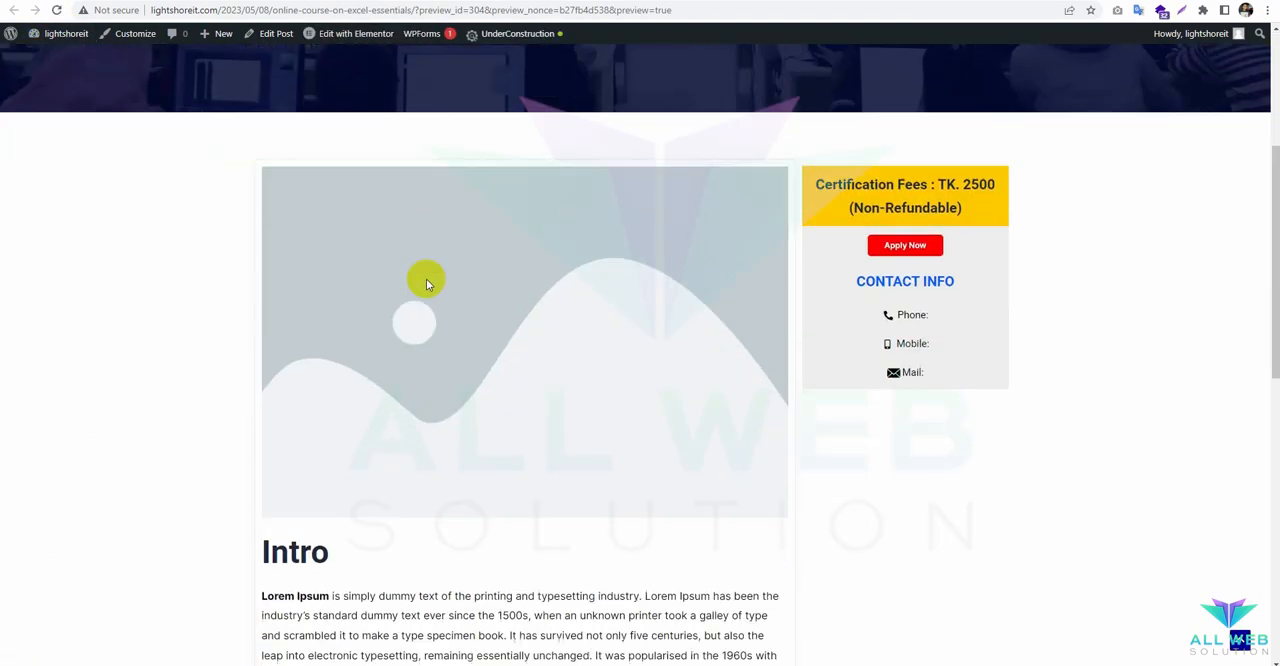
pyautogui.scroll(-2, 425, 283)
pyautogui.scroll(6, 423, 277)
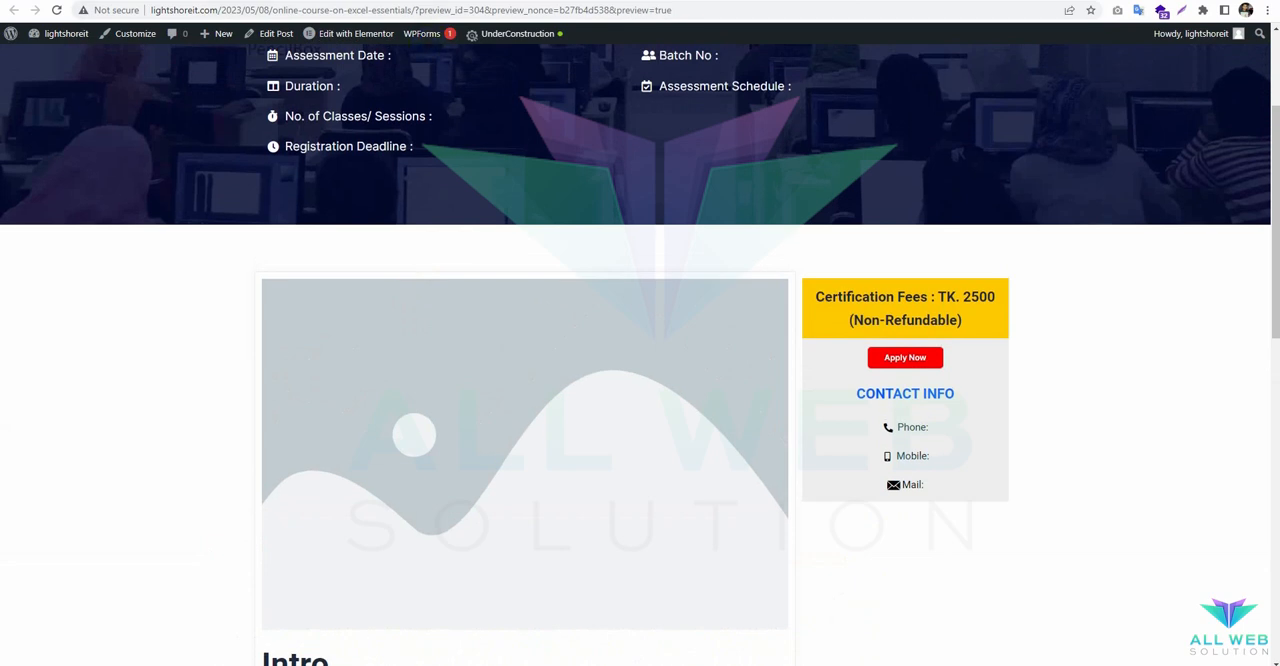
# Return to the Elementor editor and clear the CSS ID of the Certification Fees inner section.
pyautogui.click(356, 33)
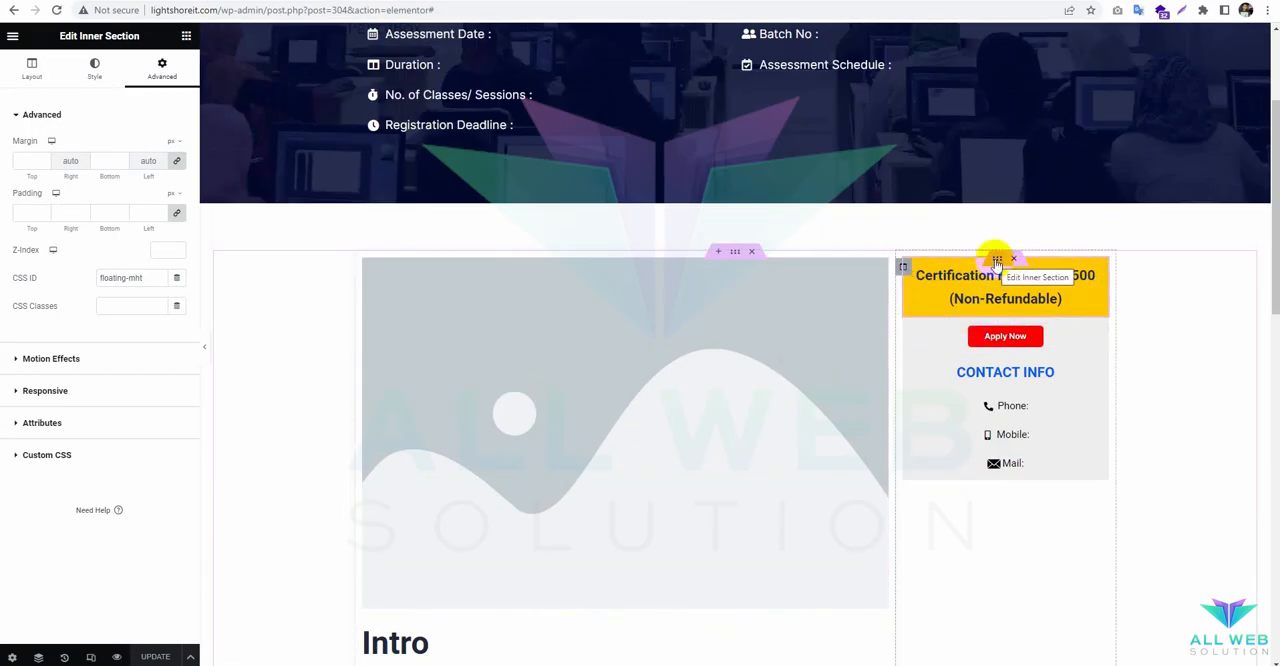
pyautogui.tripleClick(121, 277)
pyautogui.press('BackSpace')
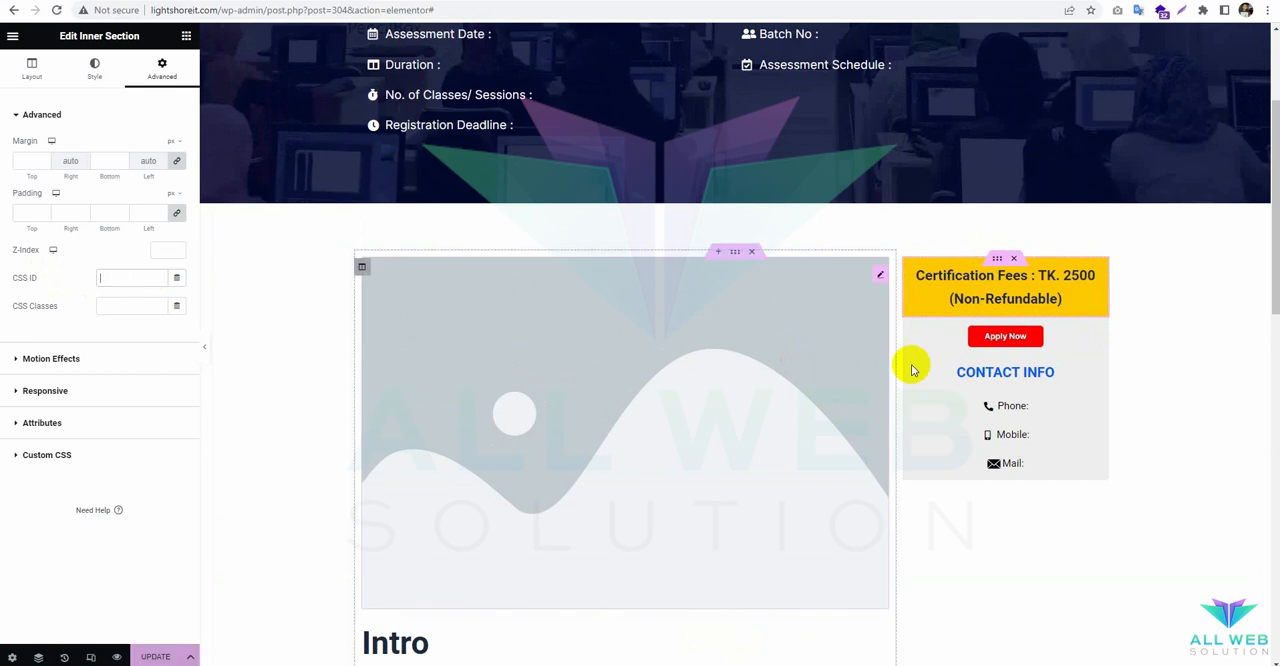
# Give the whole sidebar column containing the certification fees and contact info the CSS ID floating-mht and update the page.
pyautogui.click(902, 268)
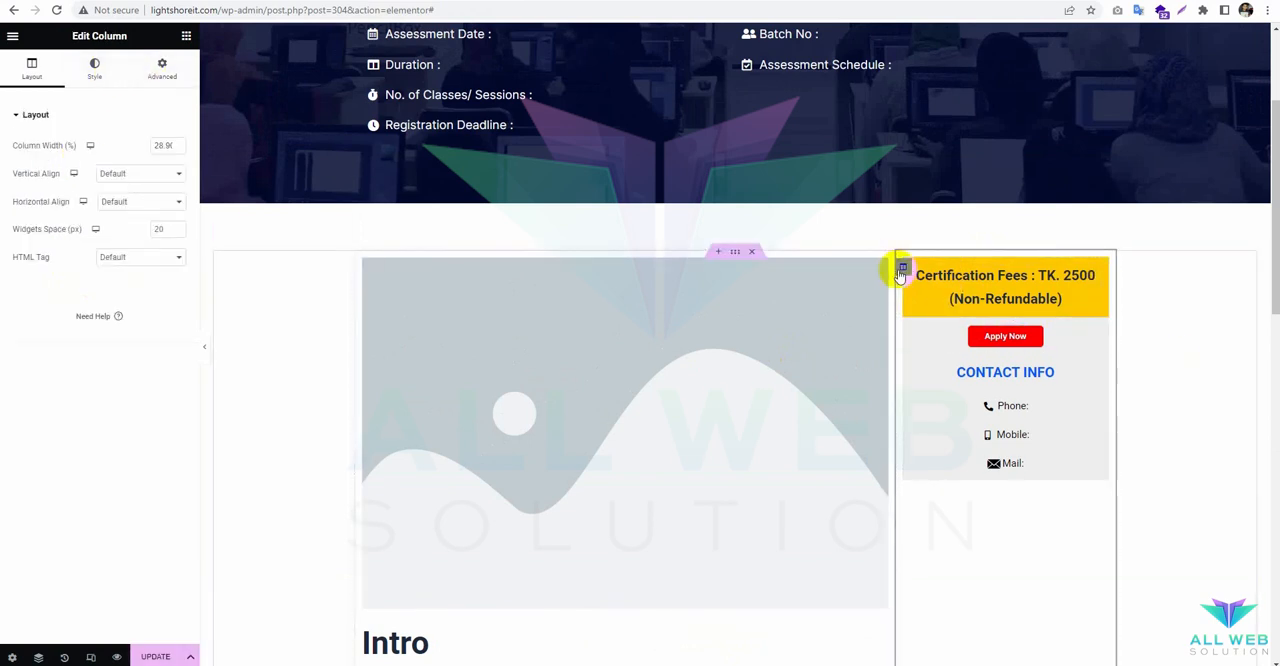
pyautogui.click(162, 68)
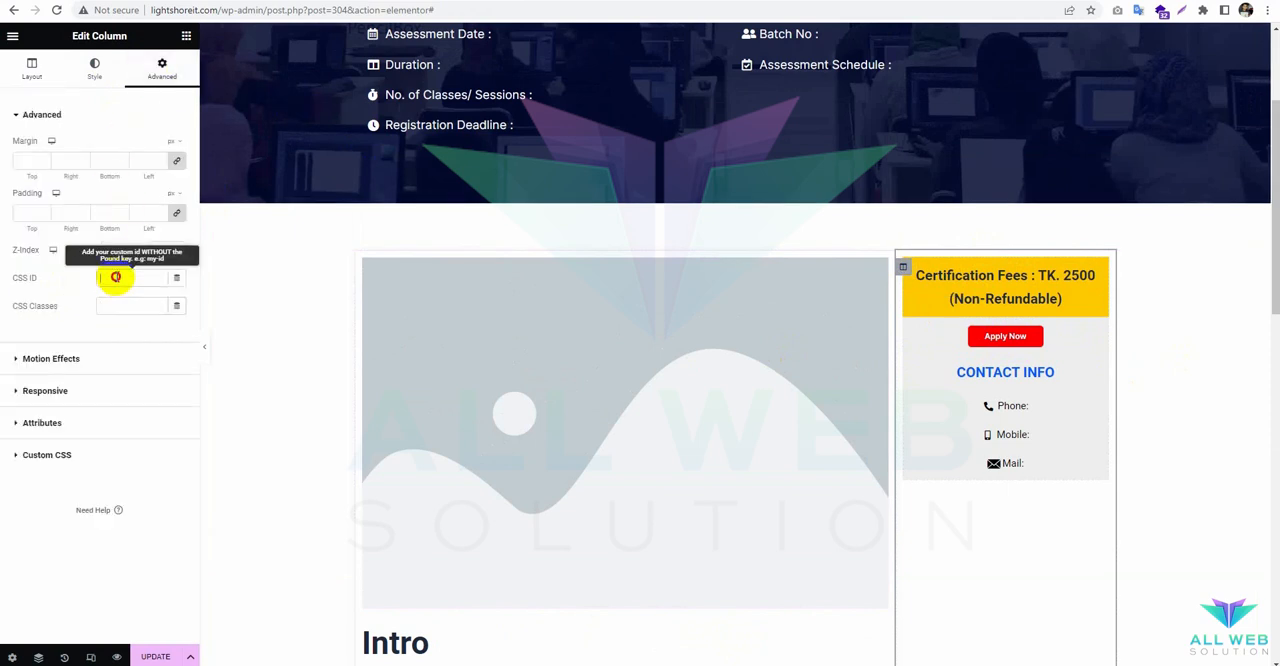
pyautogui.click(114, 277)
pyautogui.write('floating-mnl')
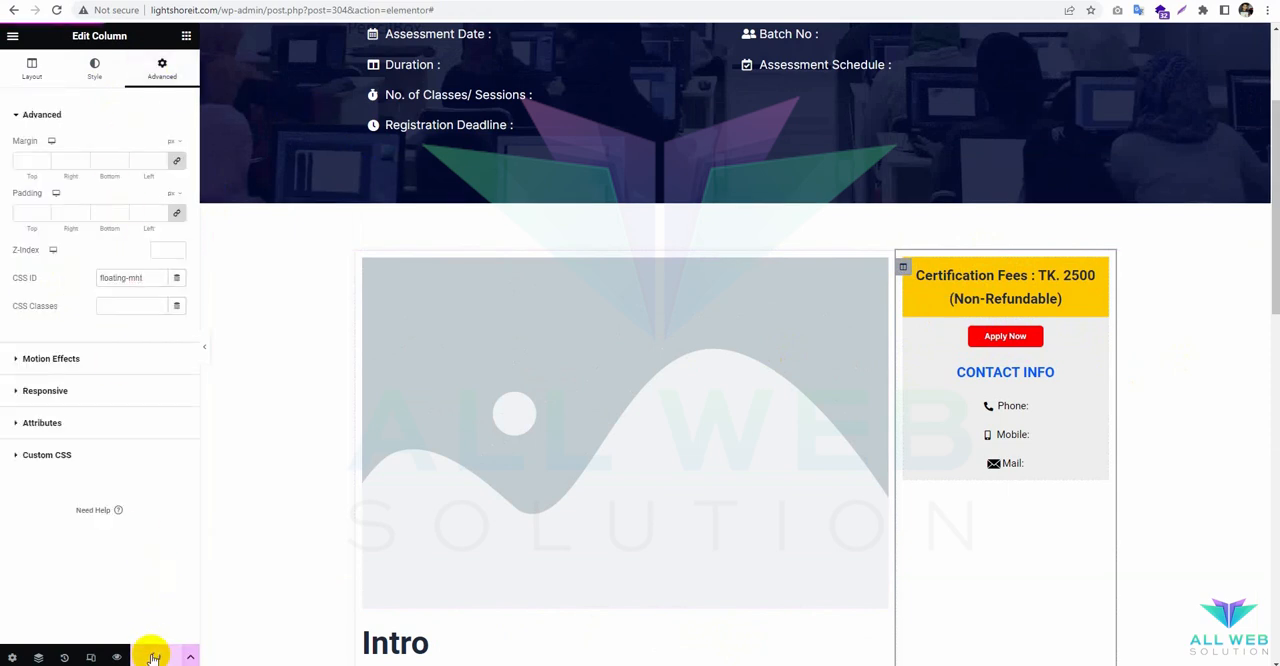
# Switch to the course page preview, reload it and check the sidebar's sticky behaviour along the full length of the page.
pyautogui.click(620, 1)
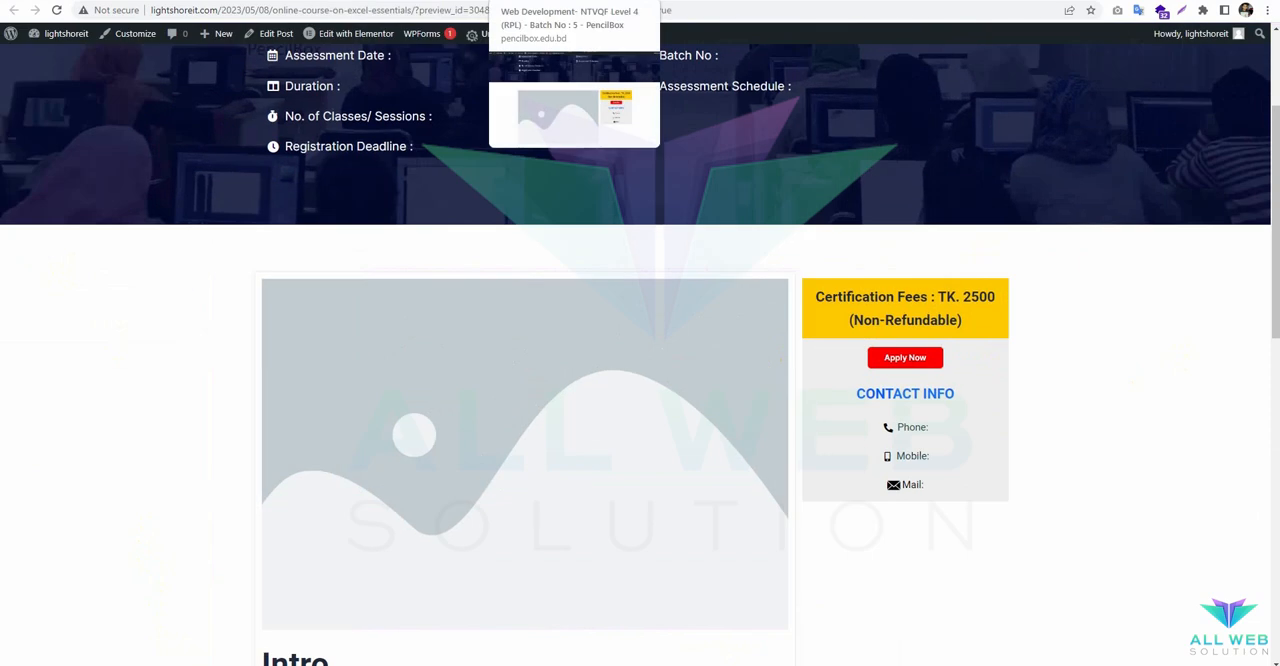
pyautogui.click(56, 9)
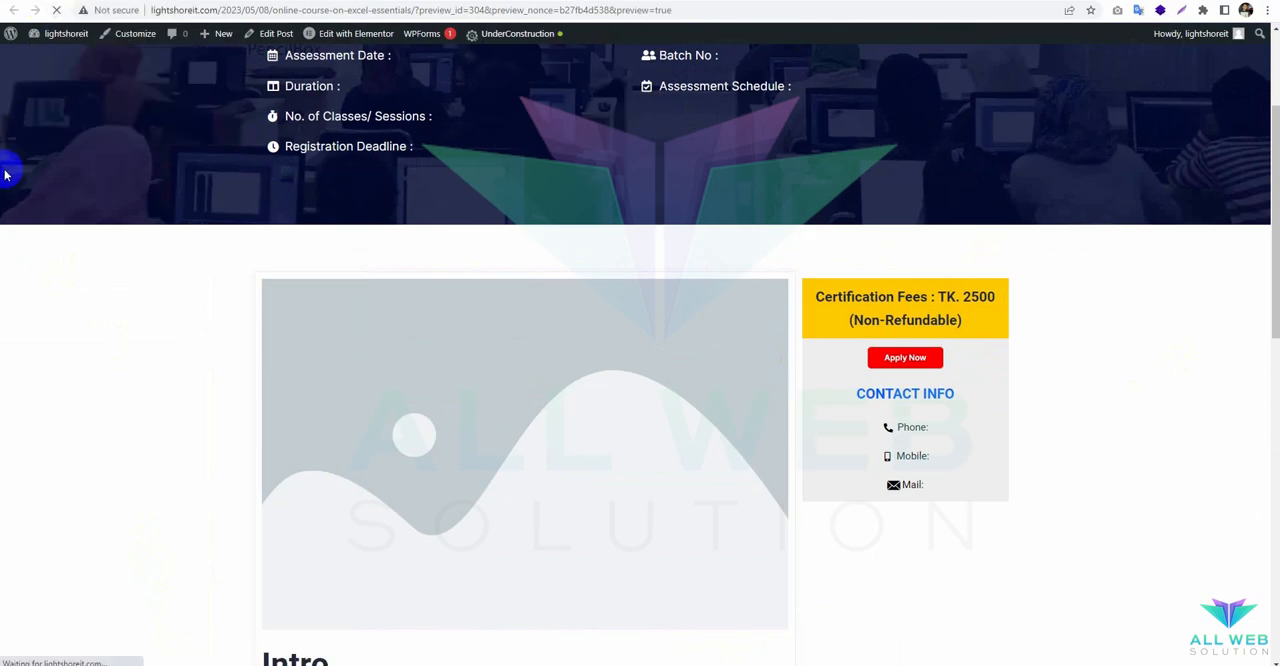
pyautogui.scroll(-3, 111, 277)
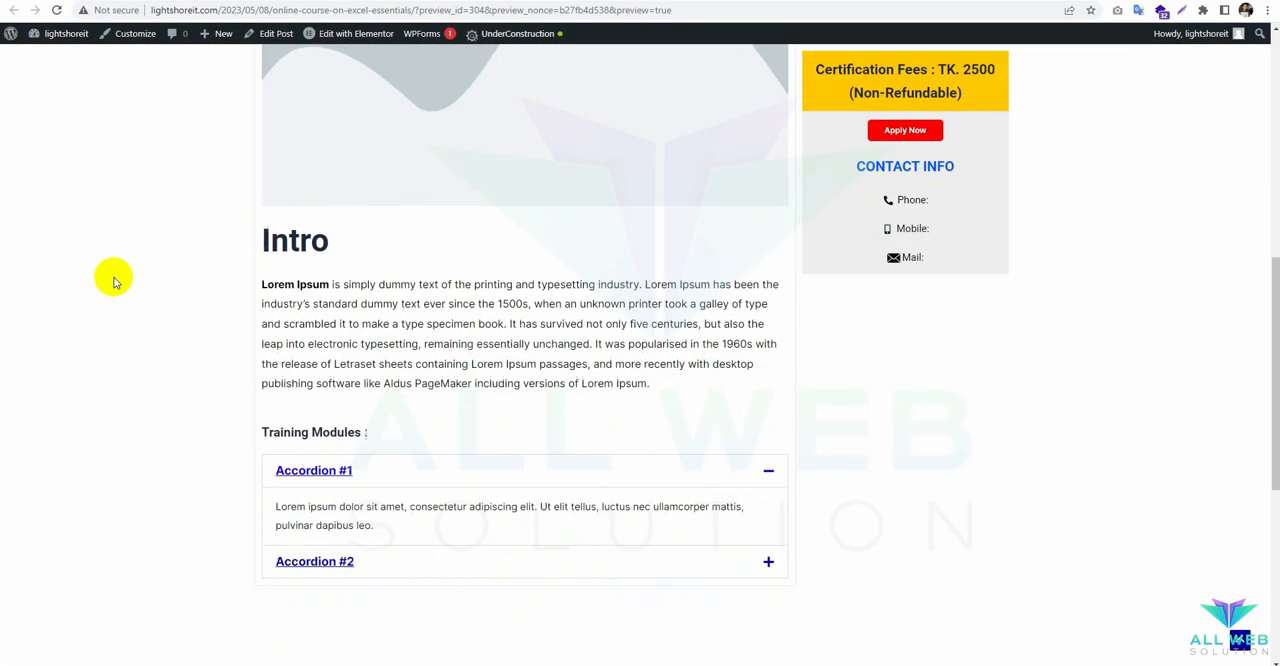
pyautogui.scroll(-5, 113, 282)
pyautogui.scroll(8, 111, 283)
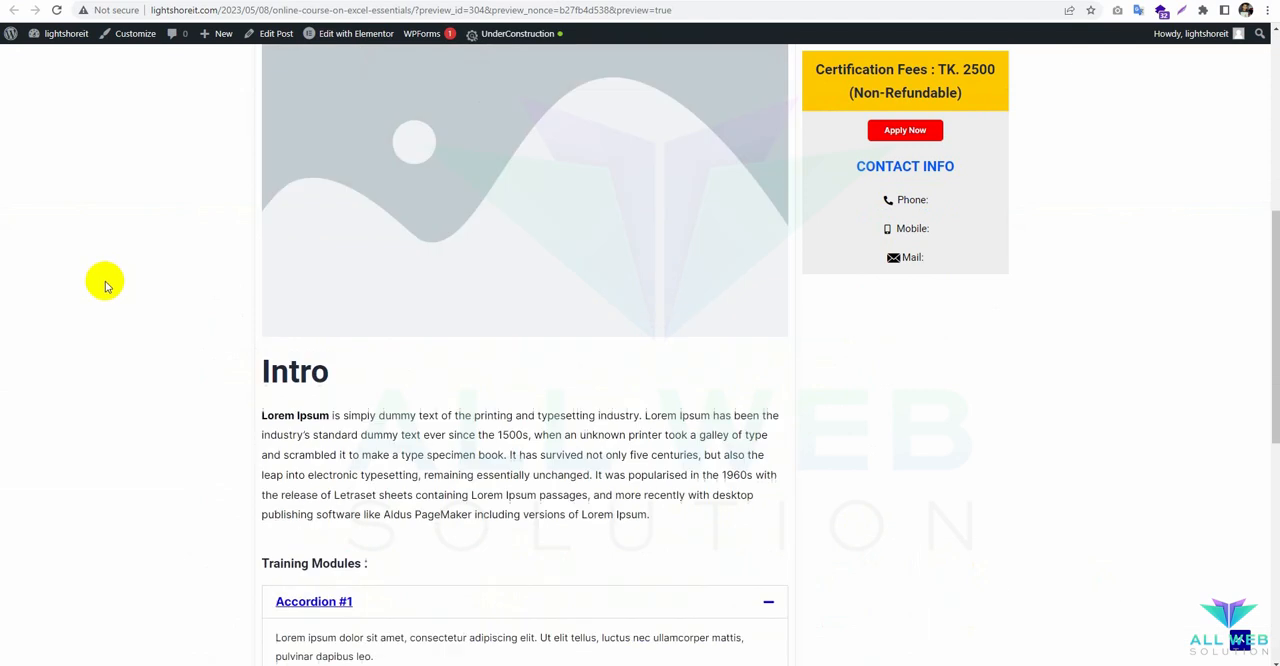
pyautogui.scroll(-4, 103, 288)
pyautogui.scroll(-2, 101, 290)
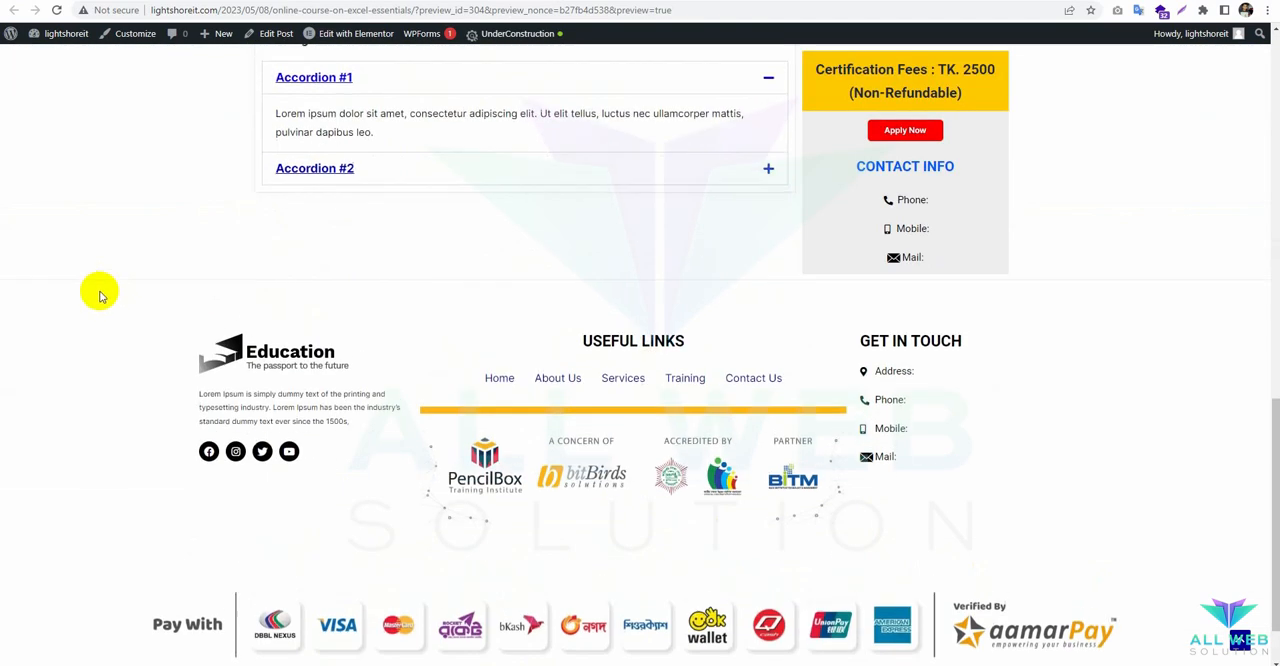
pyautogui.scroll(6, 100, 295)
pyautogui.scroll(-2, 100, 295)
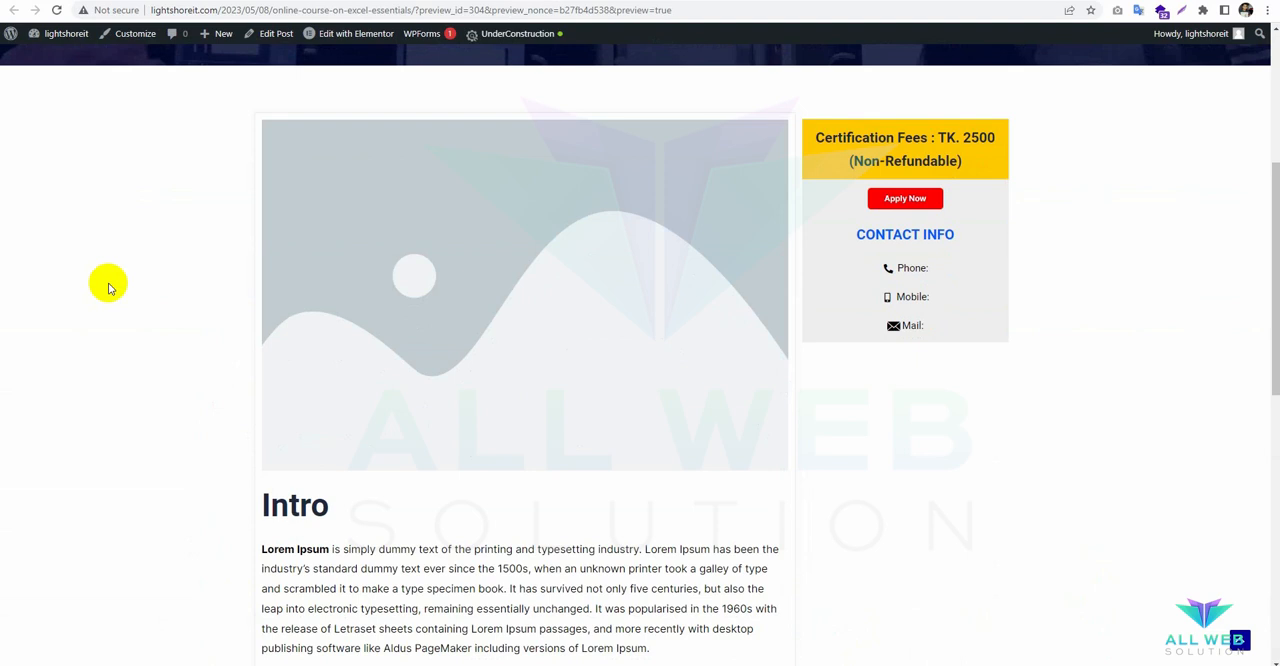
pyautogui.scroll(5, 237, 323)
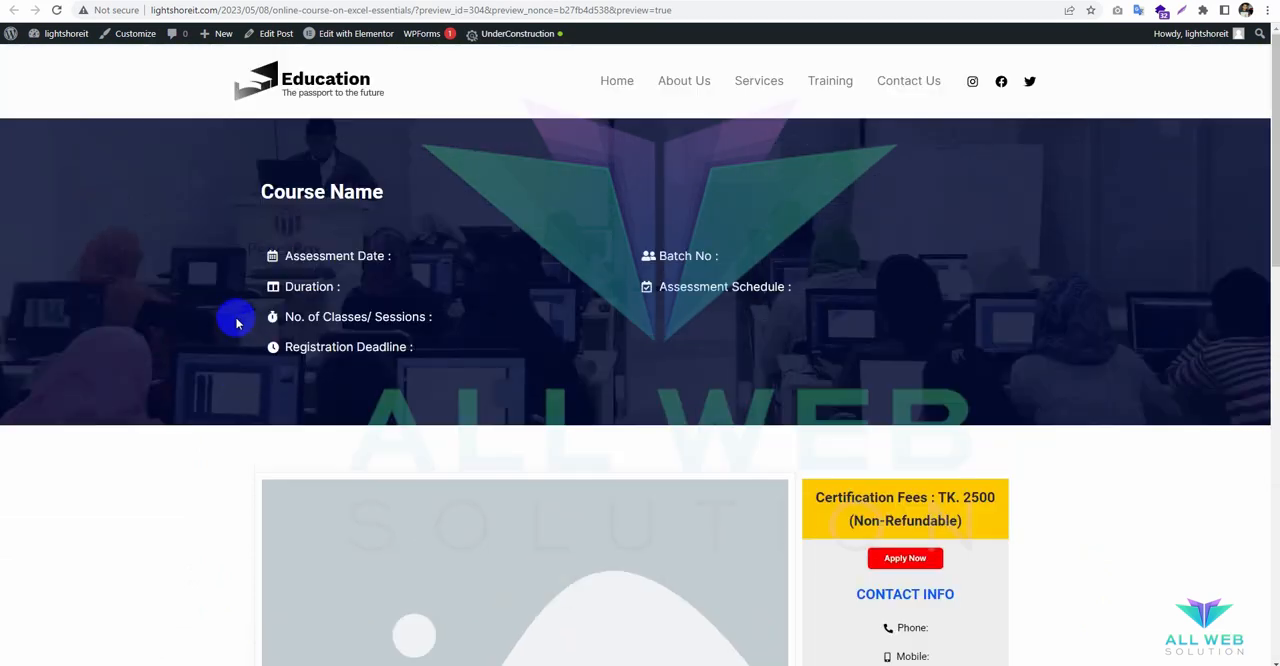
pyautogui.scroll(-3, 258, 310)
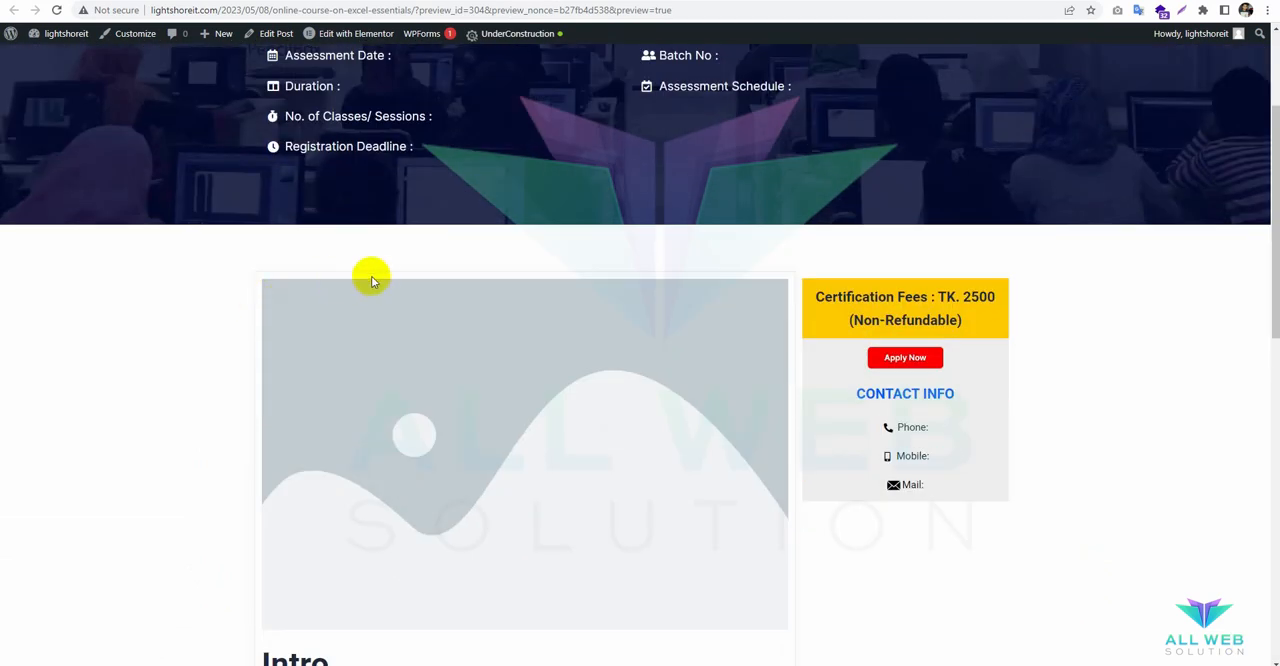